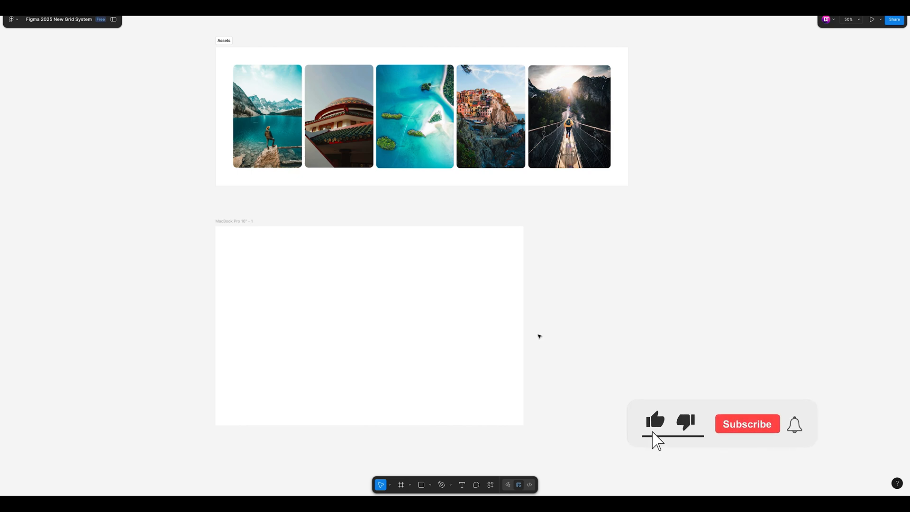
Step: Show the side panels and apply the Grid auto layout flow to the MacBook Pro 16" - 1 frame
{"action": "scroll", "coordinate": [543, 339], "scroll_direction": "left", "scroll_amount": 2}
{"action": "scroll", "coordinate": [550, 341], "scroll_direction": "up", "scroll_amount": 1}
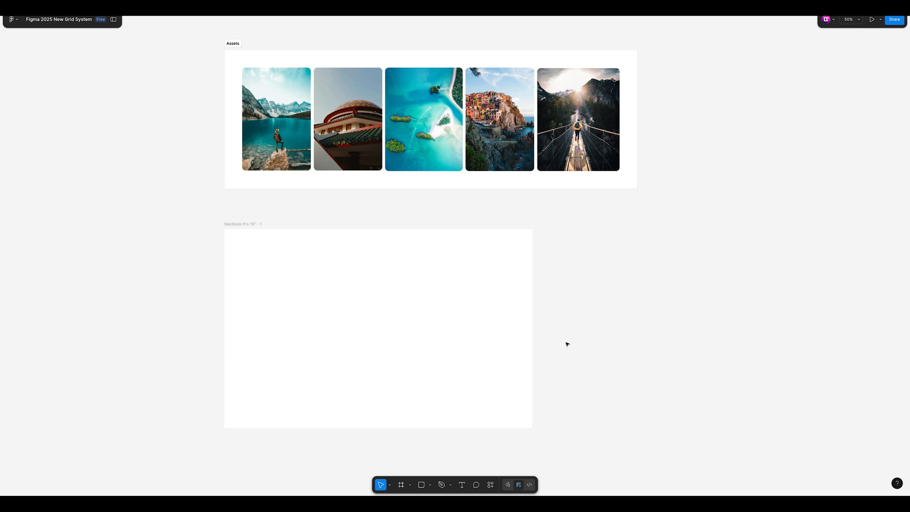
{"action": "scroll", "coordinate": [567, 344], "scroll_direction": "up", "scroll_amount": 1}
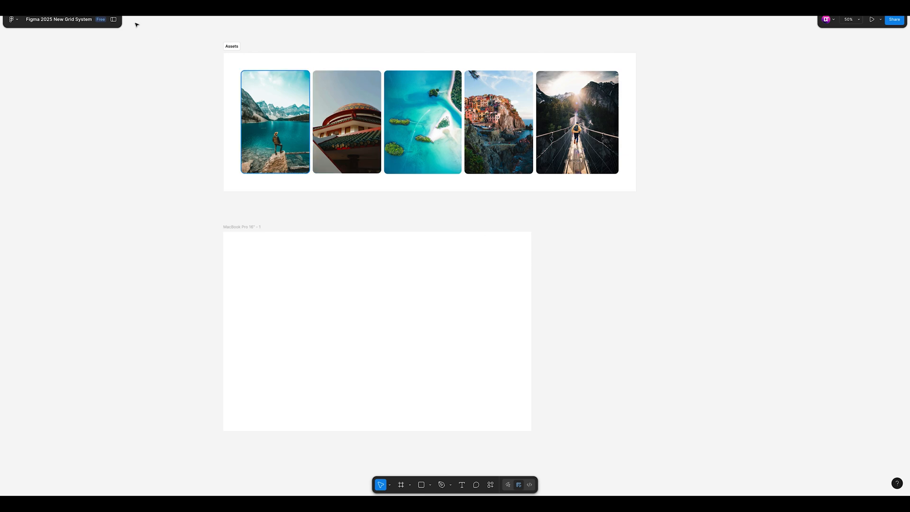
{"action": "left_click", "coordinate": [113, 20]}
{"action": "left_click_drag", "start_coordinate": [554, 250], "coordinate": [596, 276]}
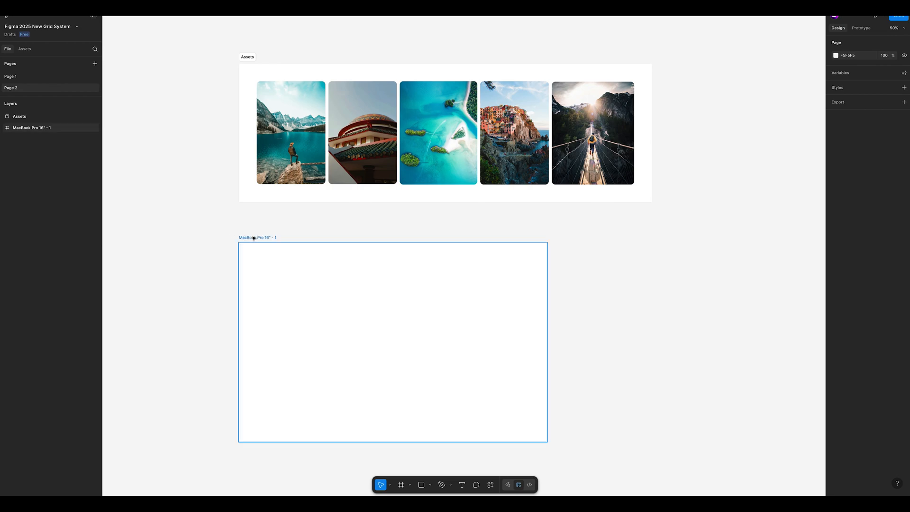
{"action": "mouse_move", "coordinate": [253, 236]}
{"action": "left_mouse_down"}
{"action": "mouse_move", "coordinate": [270, 234]}
{"action": "mouse_move", "coordinate": [253, 237]}
{"action": "left_mouse_up"}
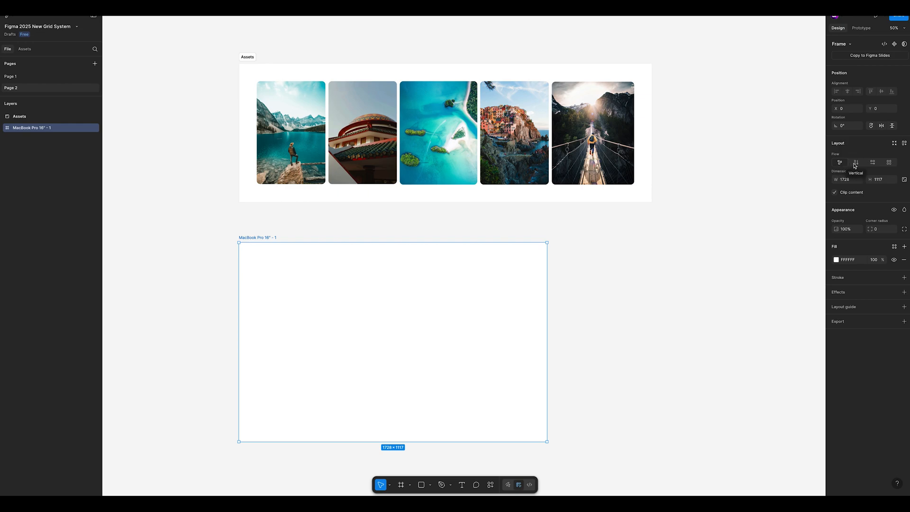
{"action": "left_click", "coordinate": [888, 163]}
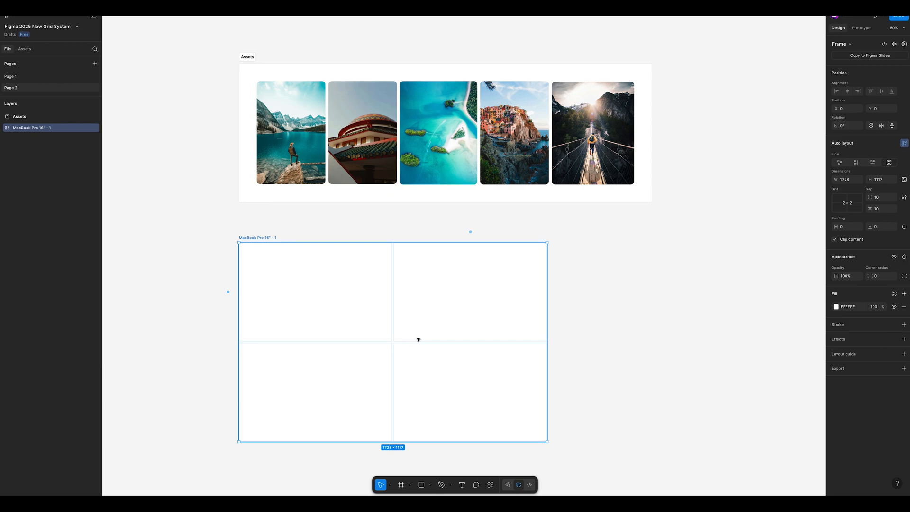
{"action": "scroll", "coordinate": [393, 339], "scroll_direction": "left", "scroll_amount": 1}
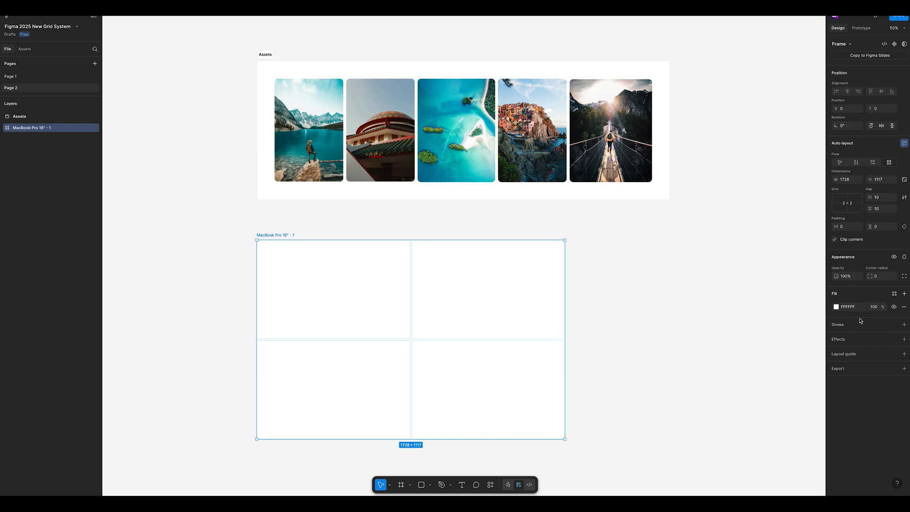
Step: Set the frame's grid to 6 columns by 3 rows
{"action": "left_click", "coordinate": [850, 210]}
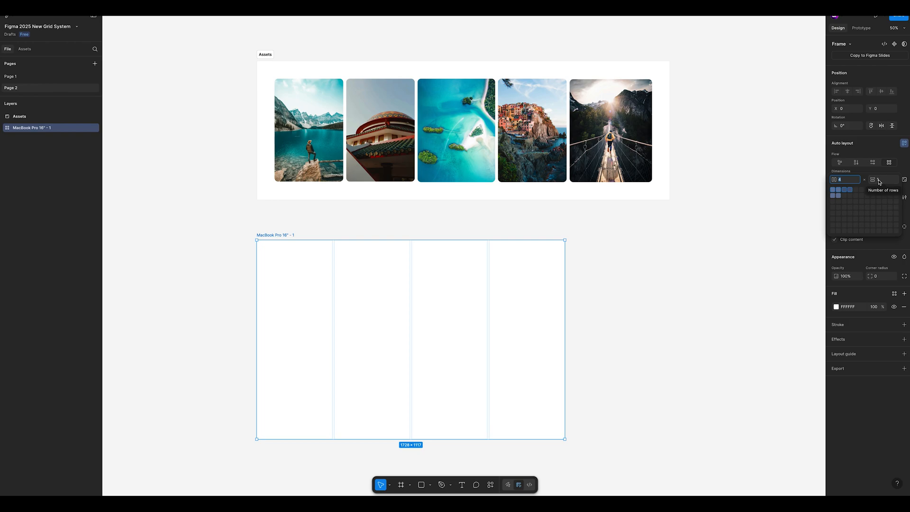
{"action": "left_click", "coordinate": [850, 197]}
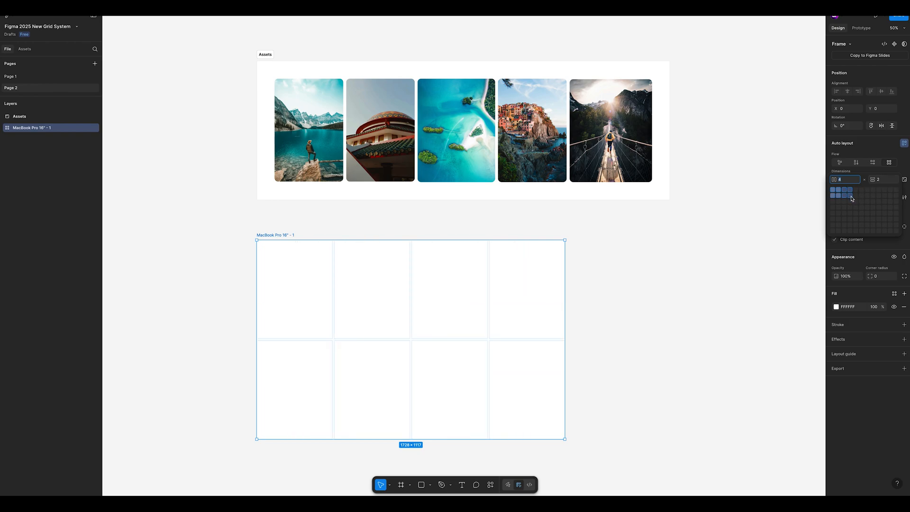
{"action": "left_click", "coordinate": [861, 202]}
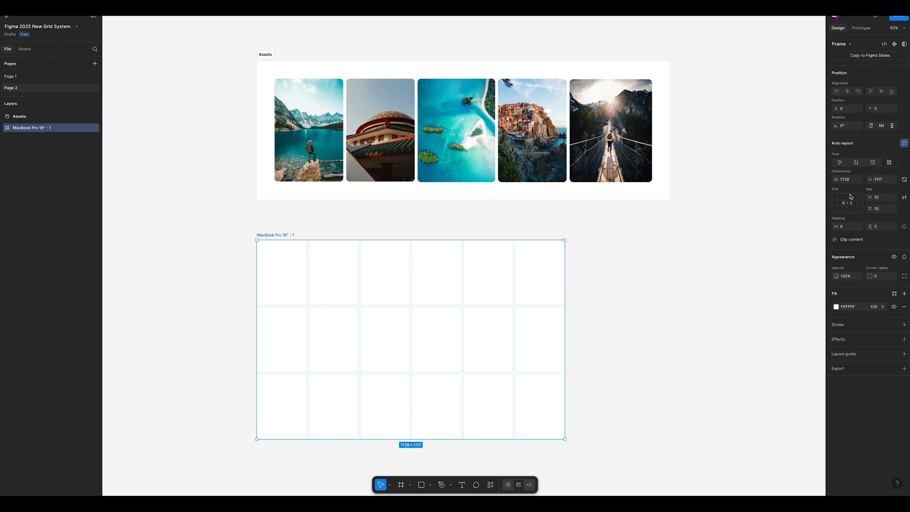
Step: Set the frame's grid to 3 columns and 3 rows
{"action": "left_click", "coordinate": [851, 196]}
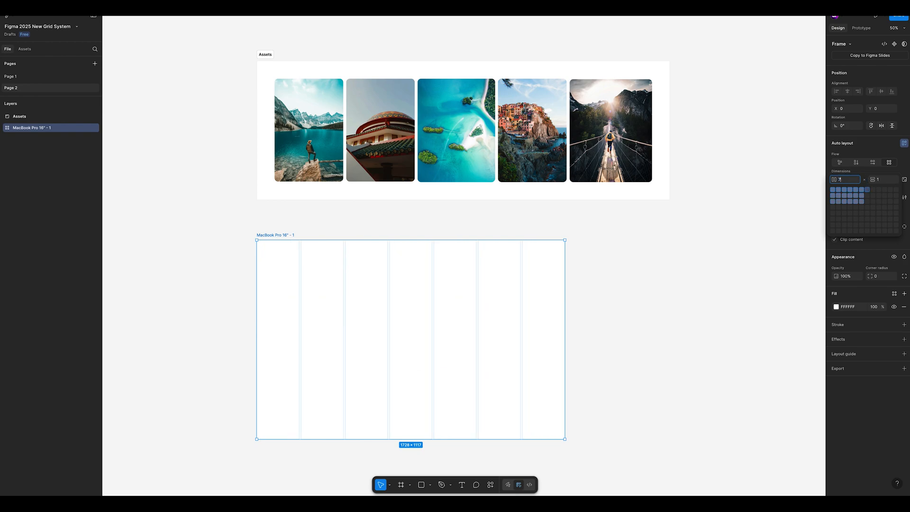
{"action": "type", "text": "1"}
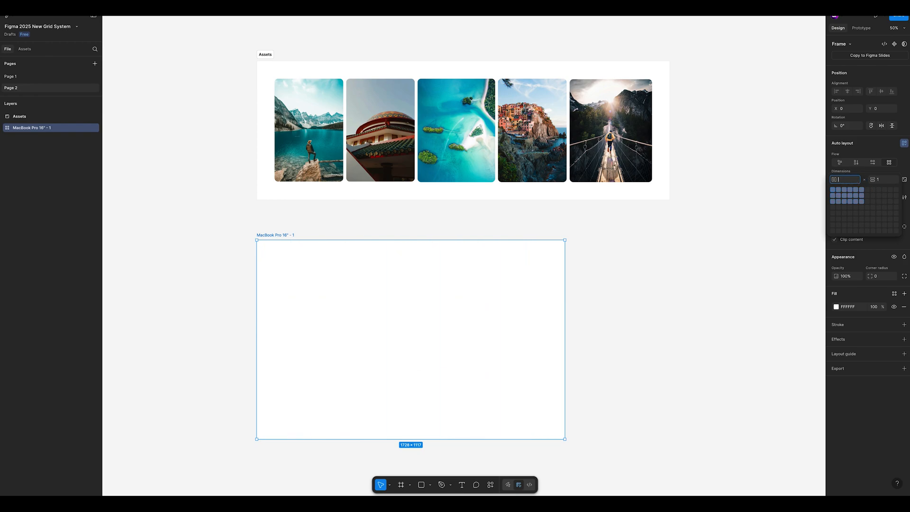
{"action": "type", "text": "3"}
{"action": "left_click", "coordinate": [880, 182]}
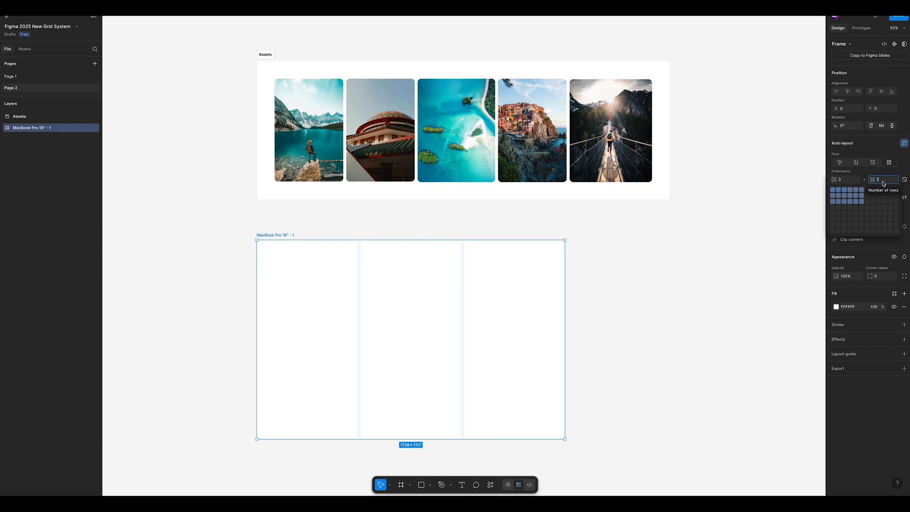
{"action": "type", "text": "3"}
{"action": "key", "text": "Return"}
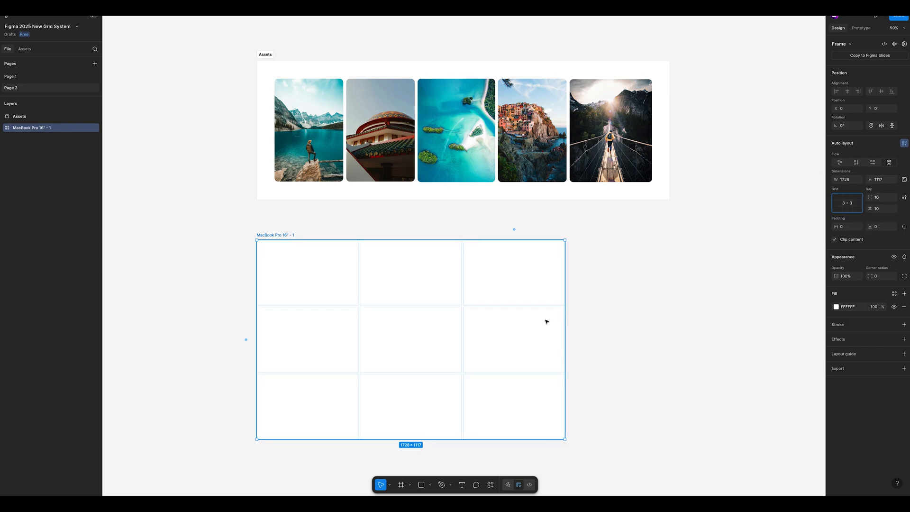
{"action": "scroll", "coordinate": [542, 327], "scroll_direction": "up", "scroll_amount": 1}
{"action": "scroll", "coordinate": [540, 330], "scroll_direction": "right", "scroll_amount": 1}
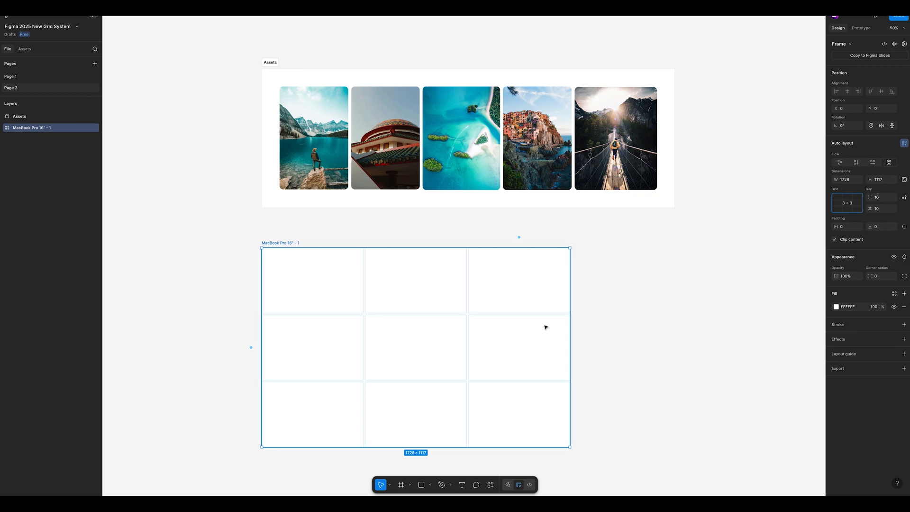
{"action": "left_click_drag", "start_coordinate": [422, 340], "coordinate": [452, 338]}
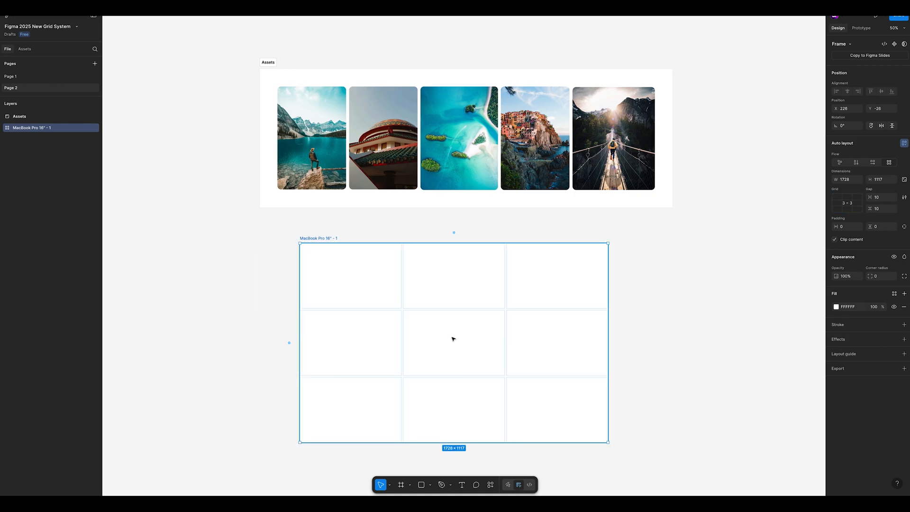
{"action": "key", "text": "ctrl+z"}
{"action": "left_click", "coordinate": [313, 225]}
{"action": "scroll", "coordinate": [323, 222], "scroll_direction": "left", "scroll_amount": 3}
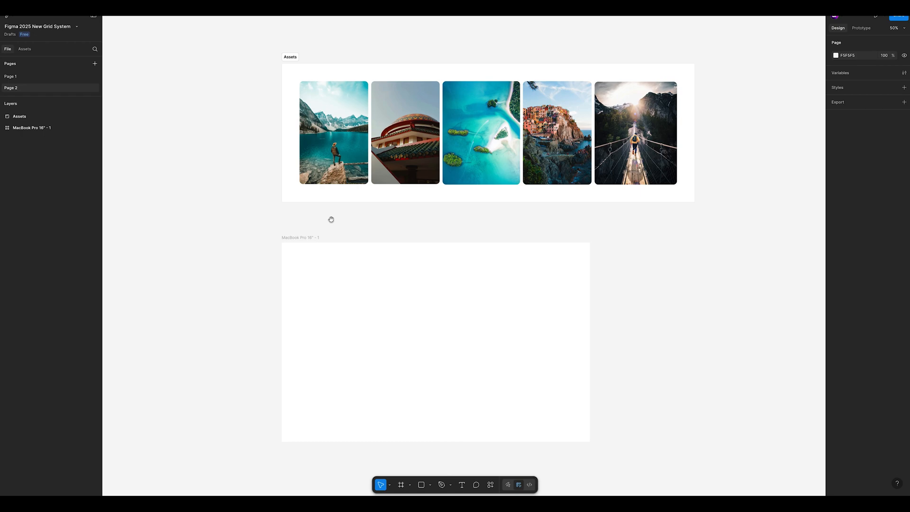
Step: Set the horizontal and vertical padding of the MacBook Pro 16" - 1 grid frame to 24
{"action": "left_click", "coordinate": [335, 290]}
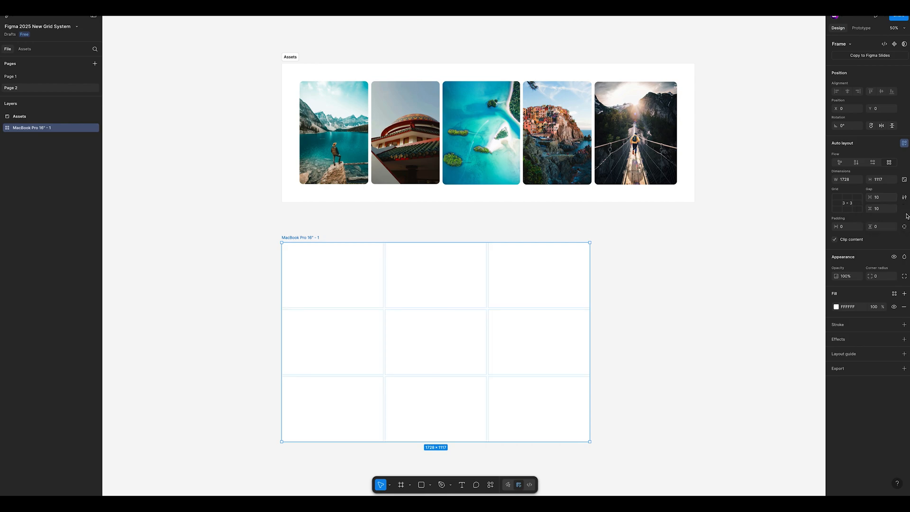
{"action": "left_click", "coordinate": [844, 228]}
{"action": "type", "text": "24"}
{"action": "key", "text": "Return"}
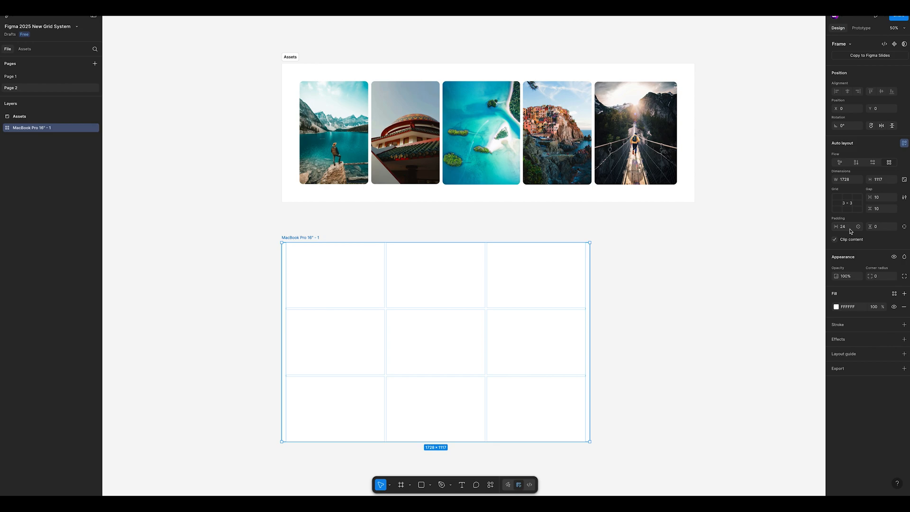
{"action": "left_click", "coordinate": [882, 230]}
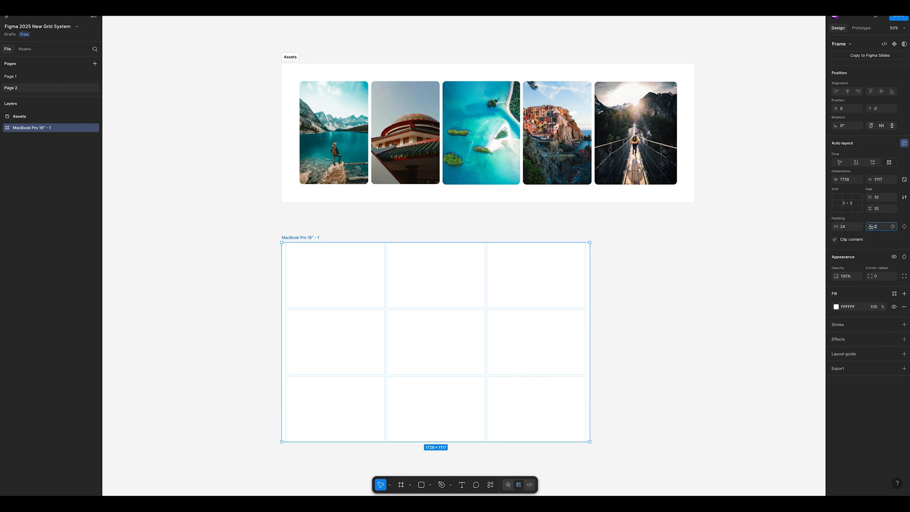
{"action": "left_click", "coordinate": [882, 230]}
{"action": "type", "text": "24"}
{"action": "key", "text": "Return"}
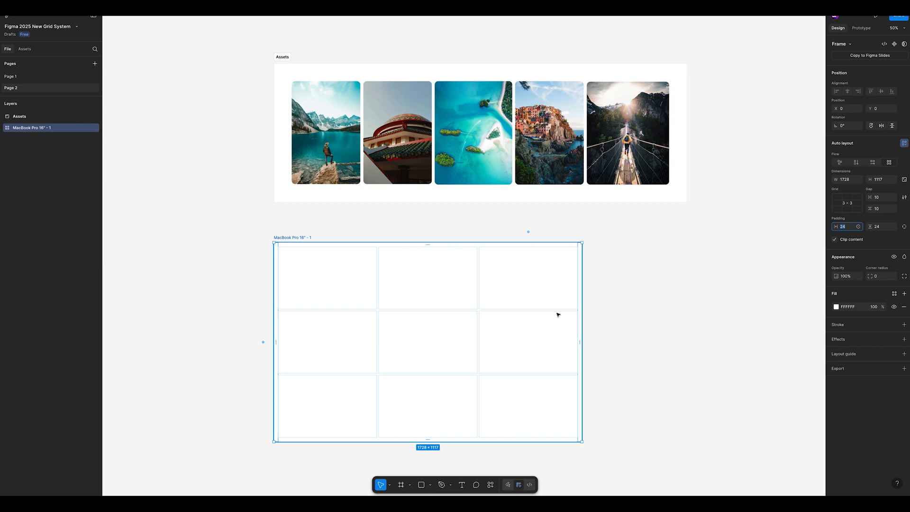
Step: Try uneven padding on the grid frame directly on the canvas: 212 right, 186 left and 232 top
{"action": "left_click_drag", "start_coordinate": [580, 339], "coordinate": [544, 339]}
{"action": "mouse_move", "coordinate": [278, 339]}
{"action": "left_mouse_down"}
{"action": "mouse_move", "coordinate": [317, 340]}
{"action": "mouse_move", "coordinate": [278, 339]}
{"action": "mouse_move", "coordinate": [306, 340]}
{"action": "left_mouse_up"}
{"action": "scroll", "coordinate": [422, 258], "scroll_direction": "right", "scroll_amount": 1}
{"action": "scroll", "coordinate": [421, 258], "scroll_direction": "up", "scroll_amount": 1}
{"action": "left_click", "coordinate": [414, 258]}
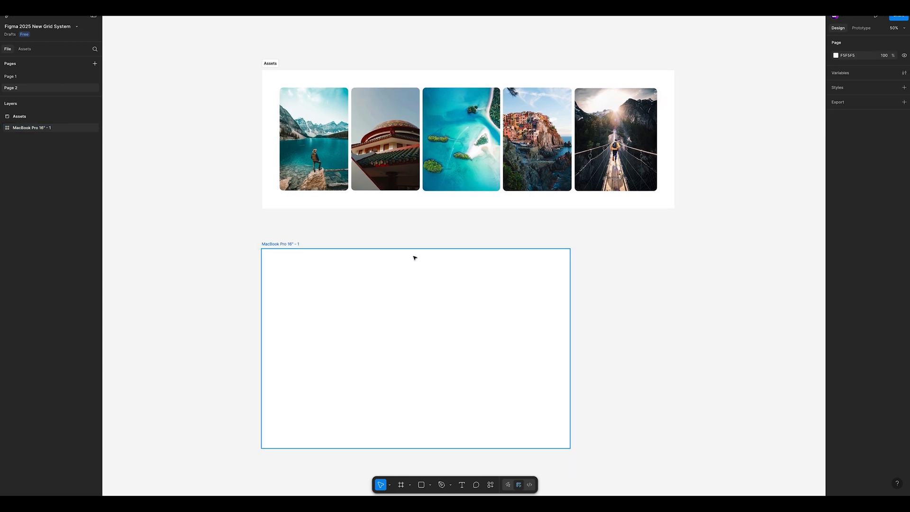
{"action": "left_click", "coordinate": [415, 258]}
{"action": "left_click_drag", "start_coordinate": [415, 256], "coordinate": [415, 293]}
{"action": "scroll", "coordinate": [503, 334], "scroll_direction": "down", "scroll_amount": 1}
{"action": "scroll", "coordinate": [503, 334], "scroll_direction": "left", "scroll_amount": 1}
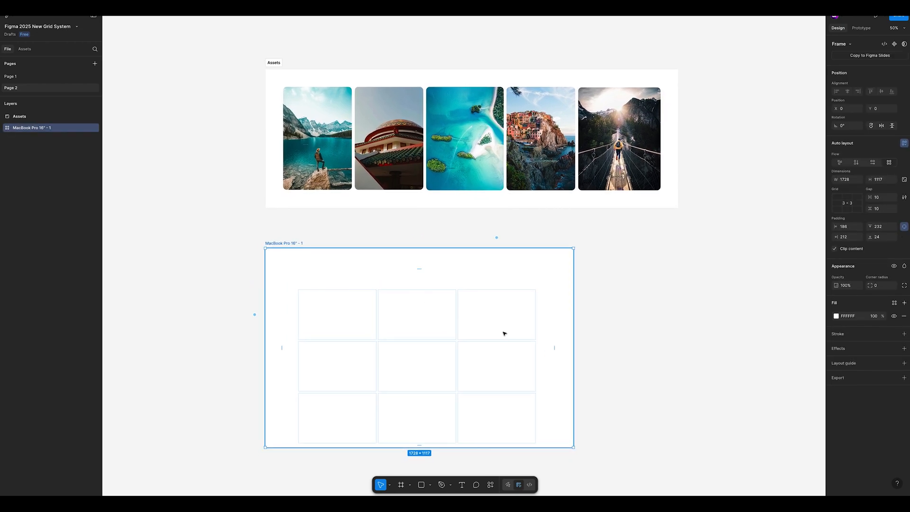
Step: Undo the uneven left, top and right padding changes on the grid frame
{"action": "left_click", "coordinate": [478, 316]}
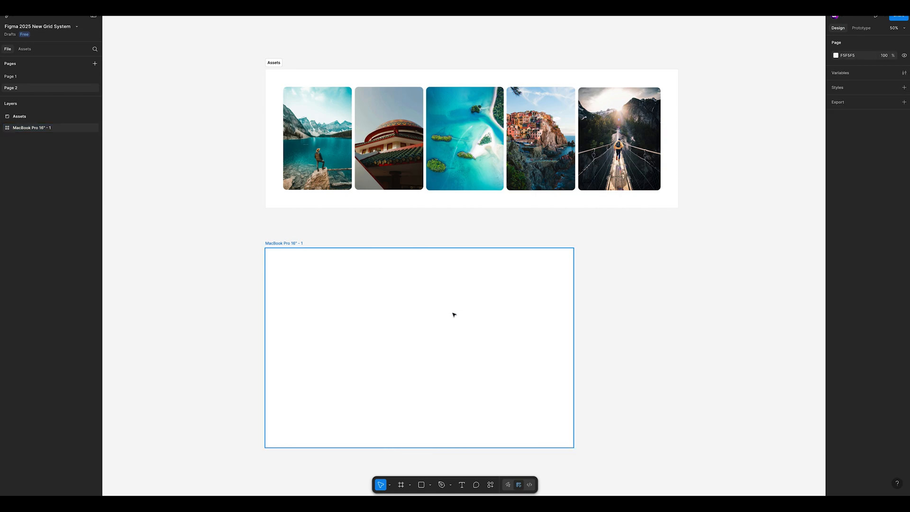
{"action": "left_click", "coordinate": [443, 313]}
{"action": "left_click", "coordinate": [410, 311]}
{"action": "left_click", "coordinate": [411, 311]}
{"action": "key", "text": "ctrl+z"}
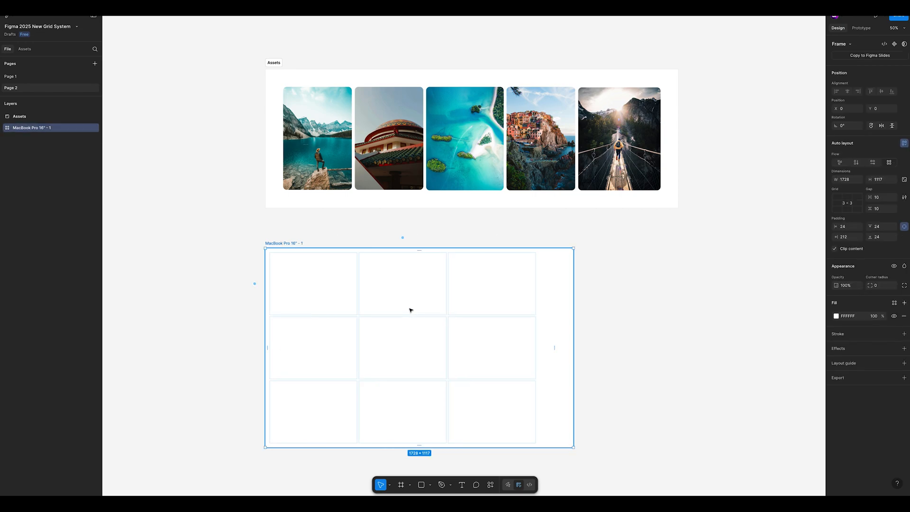
{"action": "key", "text": "ctrl+z"}
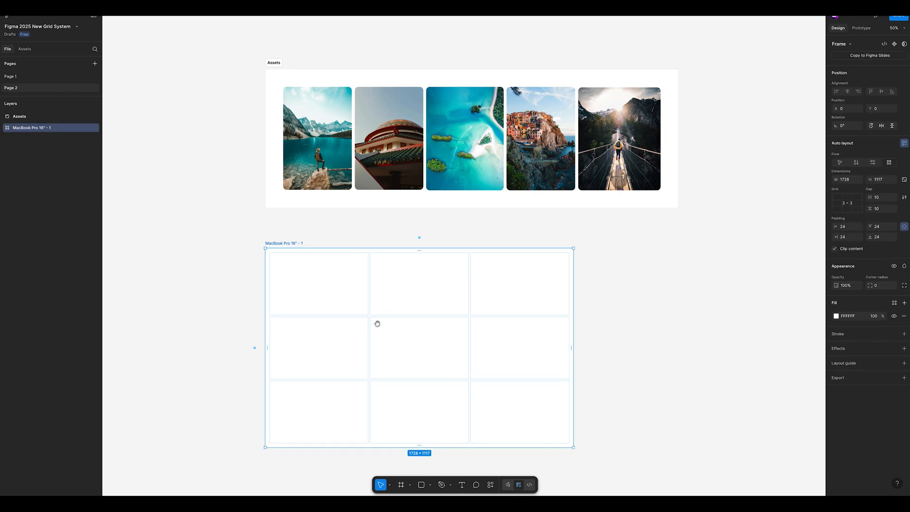
Step: Set the grid's gap between columns and gap between rows to 8
{"action": "left_click_drag", "start_coordinate": [375, 322], "coordinate": [398, 317]}
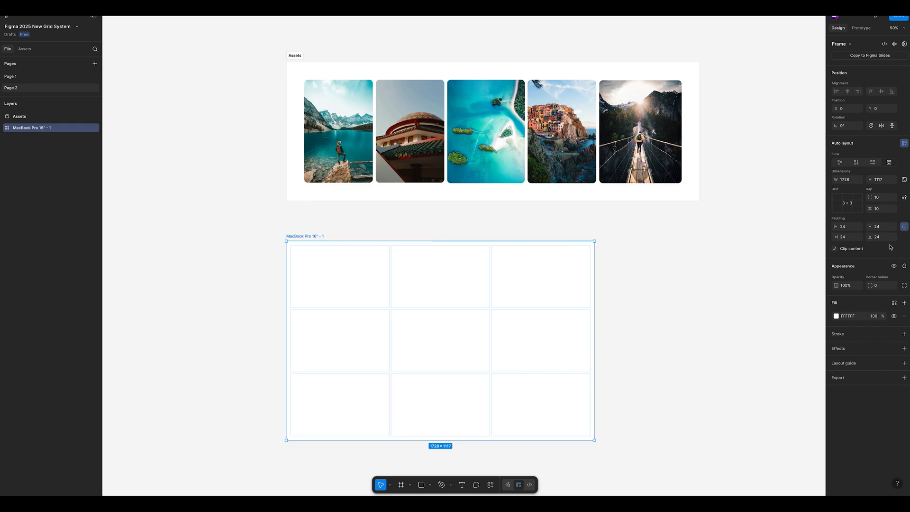
{"action": "left_click", "coordinate": [887, 199]}
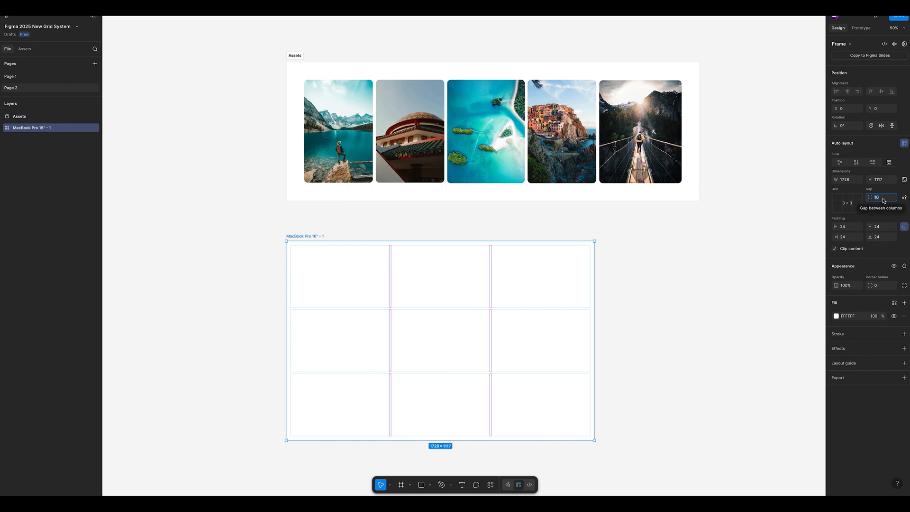
{"action": "key", "text": "BackSpace"}
{"action": "left_click", "coordinate": [885, 209]}
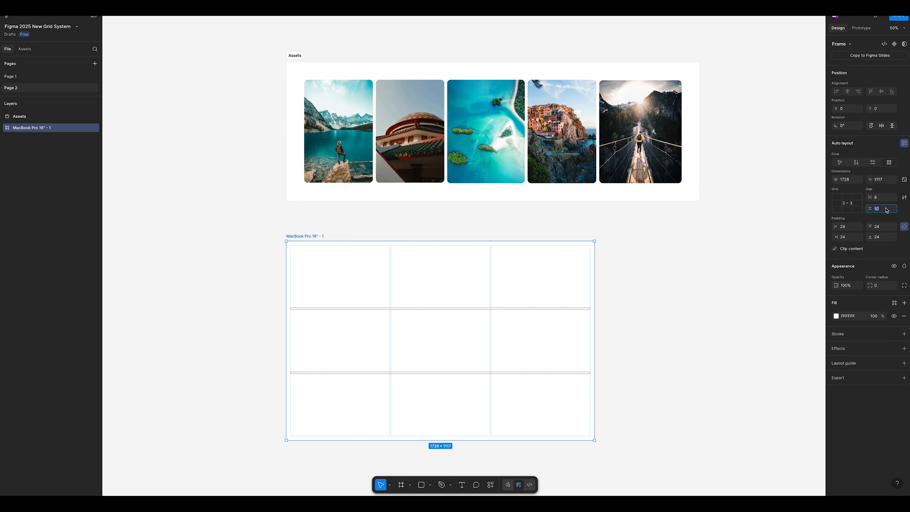
{"action": "type", "text": "8"}
{"action": "key", "text": "Return"}
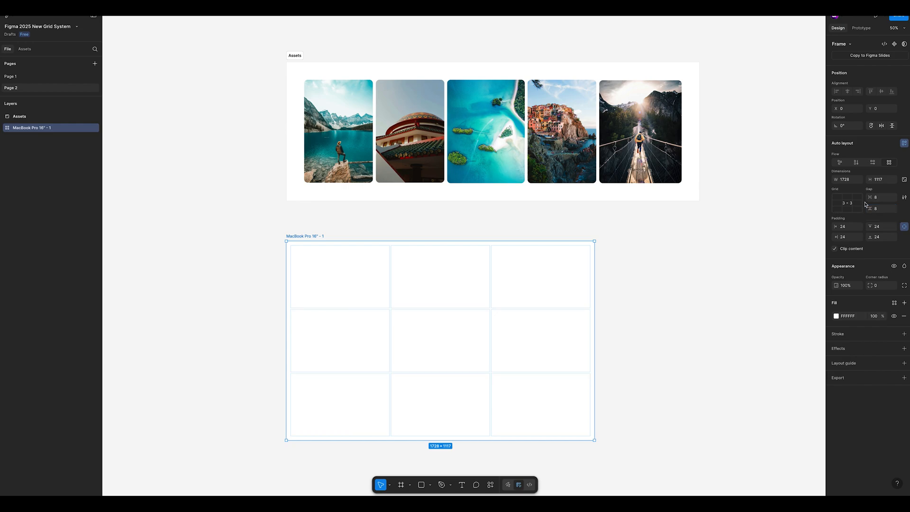
Step: Set the grid's column gap and row gap to 16
{"action": "left_click", "coordinate": [882, 198]}
{"action": "type", "text": "16"}
{"action": "key", "text": "Tab"}
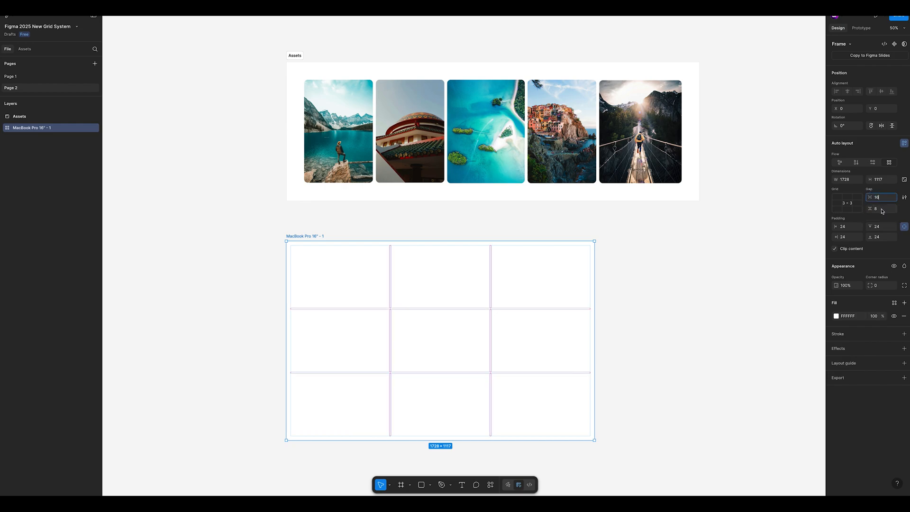
{"action": "type", "text": "16"}
{"action": "key", "text": "Return"}
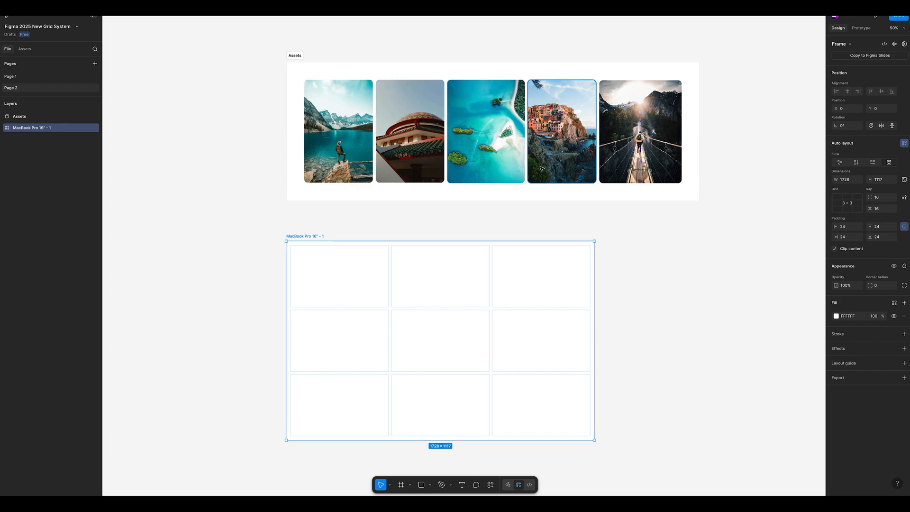
Step: Place a copy of the mountain lake photo from the Assets frame in the grid's first cell in the top row
{"action": "left_click", "coordinate": [561, 165]}
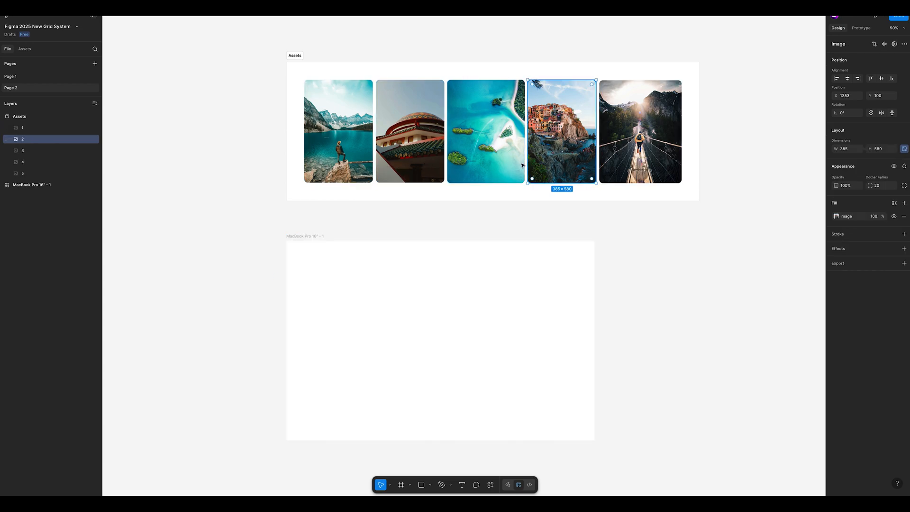
{"action": "left_click", "coordinate": [521, 165]}
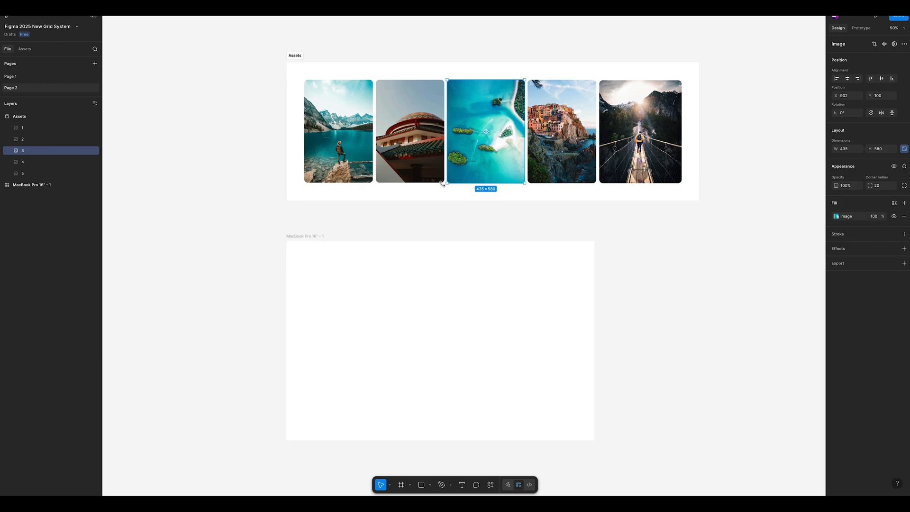
{"action": "left_click", "coordinate": [371, 145]}
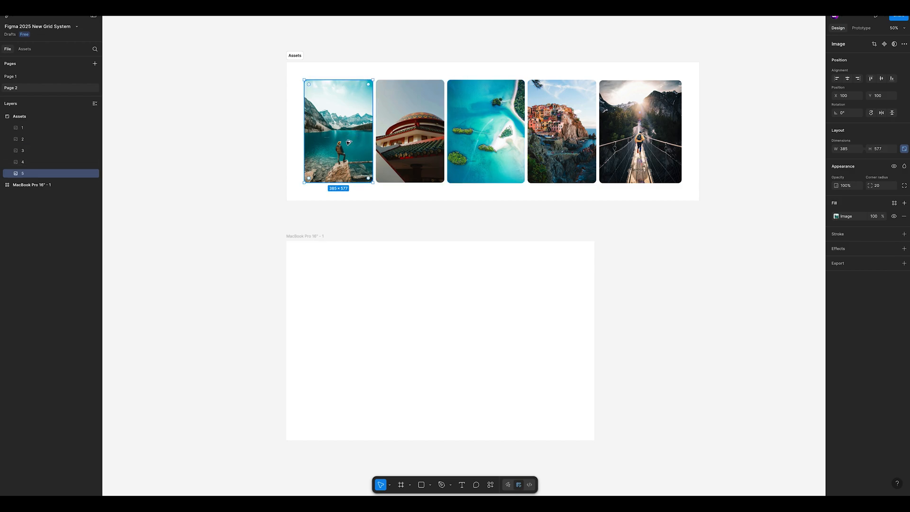
{"action": "left_click_drag", "start_coordinate": [348, 142], "coordinate": [346, 305]}
{"action": "scroll", "coordinate": [394, 303], "scroll_direction": "left", "scroll_amount": 2}
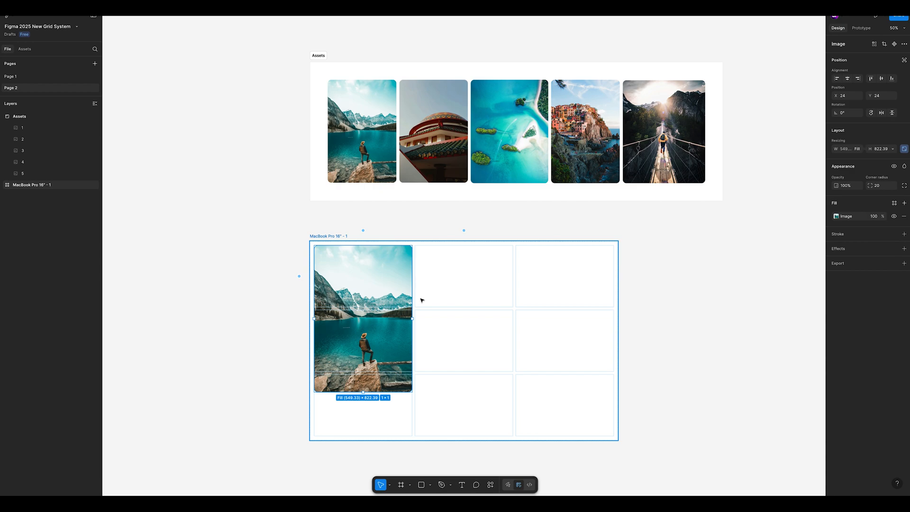
{"action": "scroll", "coordinate": [421, 308], "scroll_direction": "right", "scroll_amount": 3}
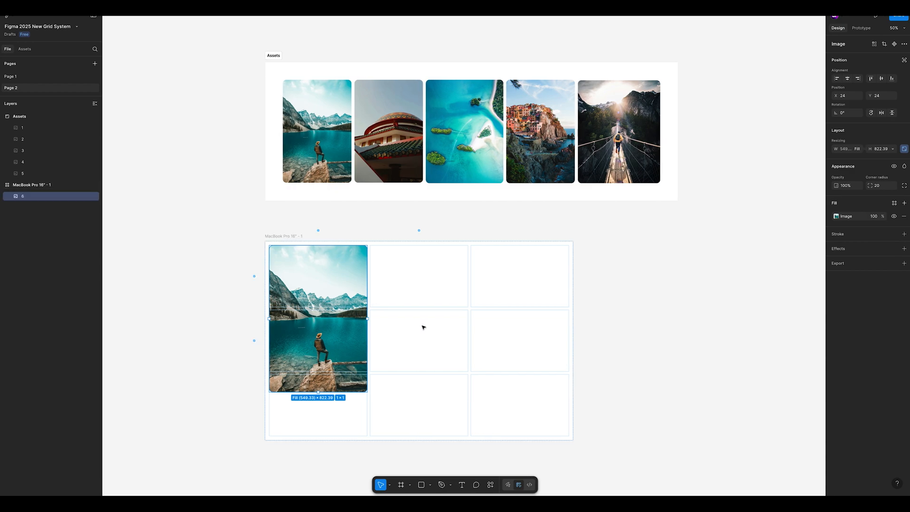
Step: Place a copy of the temple photo from the Assets frame in the second column of the grid's top row
{"action": "left_click", "coordinate": [405, 164]}
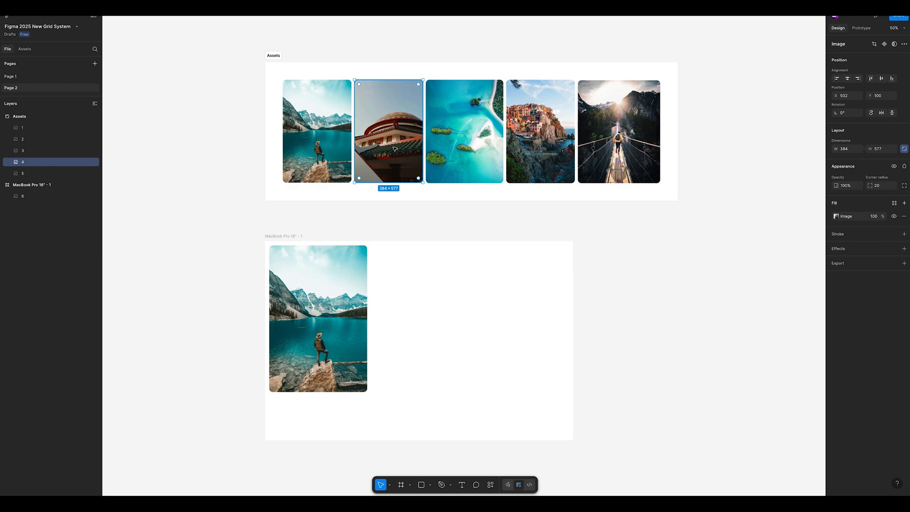
{"action": "left_click_drag", "start_coordinate": [394, 148], "coordinate": [426, 303]}
Step: Try placing a copy of the turquoise lagoon photo in the third column of the grid's top row
{"action": "left_click", "coordinate": [472, 161]}
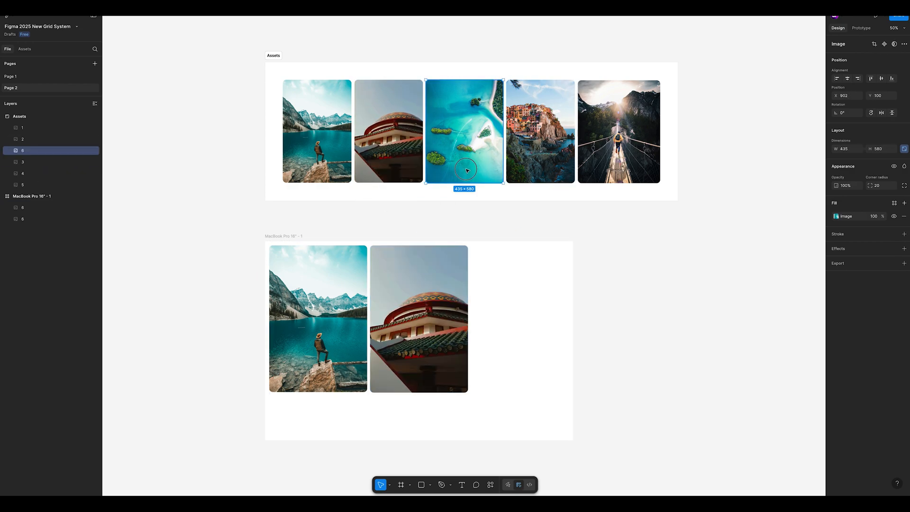
{"action": "left_click_drag", "start_coordinate": [472, 161], "coordinate": [535, 314]}
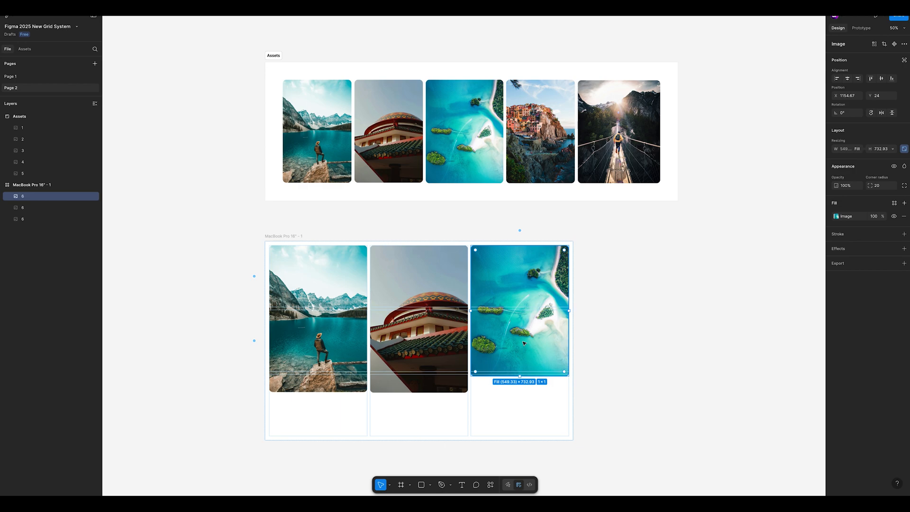
{"action": "key", "text": "ctrl+z"}
Step: Place a copy of the cliffside village photo from the Assets frame in the third column of the grid's top row
{"action": "left_click", "coordinate": [541, 138]}
{"action": "key", "text": "ctrl+d"}
{"action": "left_click_drag", "start_coordinate": [541, 139], "coordinate": [533, 305]}
{"action": "left_click", "coordinate": [630, 311]}
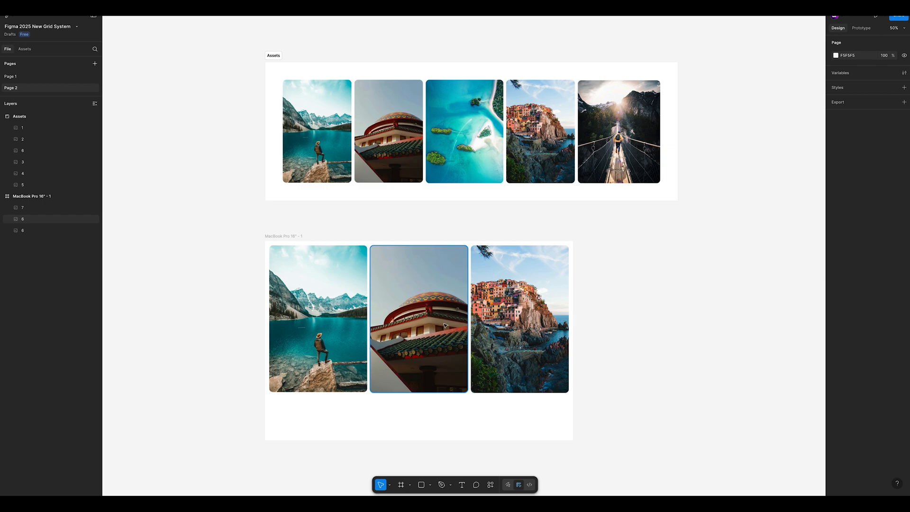
{"action": "left_click", "coordinate": [475, 343]}
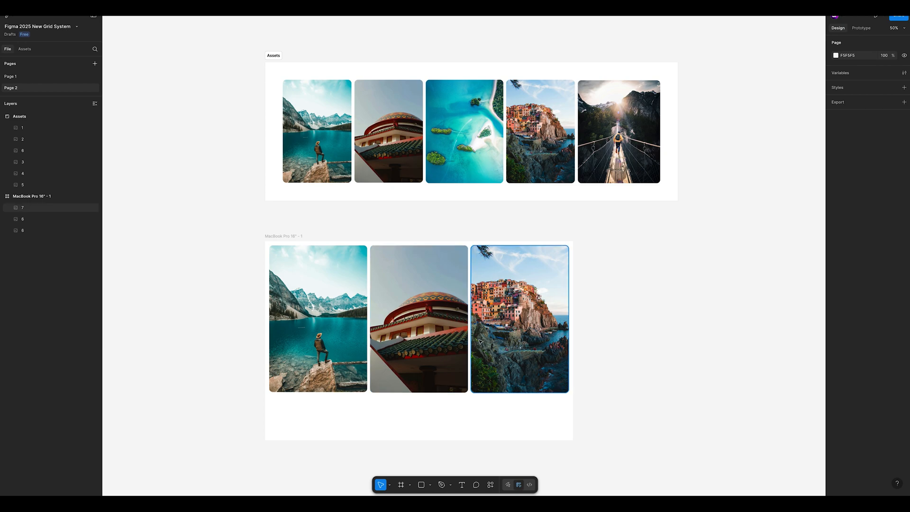
{"action": "key", "text": "space"}
{"action": "left_click_drag", "start_coordinate": [455, 342], "coordinate": [458, 342]}
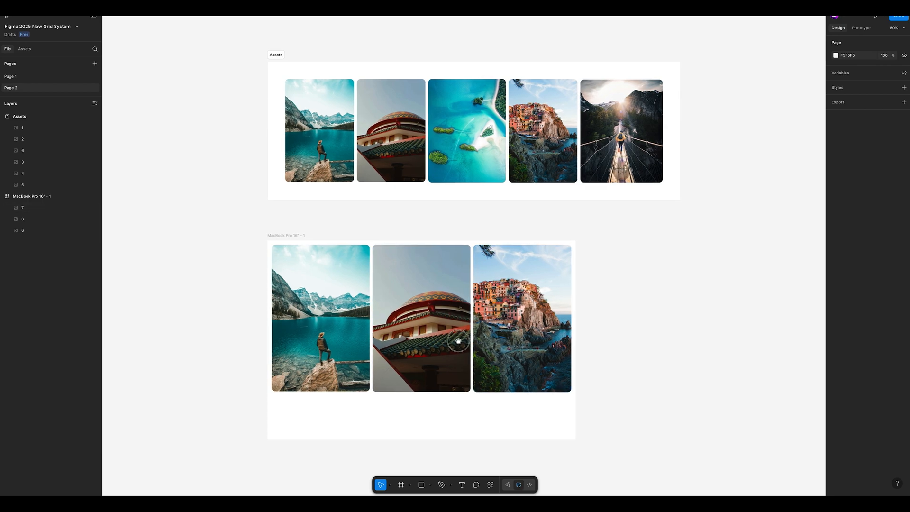
{"action": "left_click", "coordinate": [459, 342]}
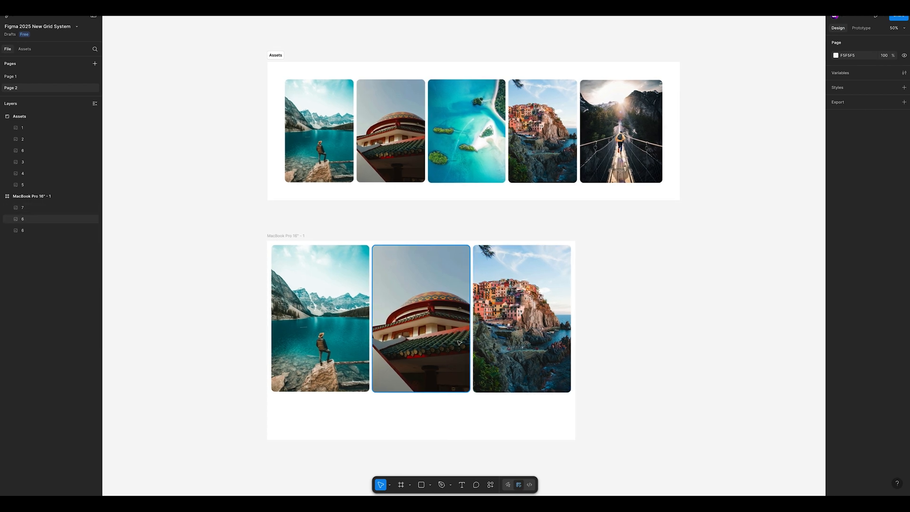
{"action": "key", "text": "space"}
{"action": "left_click_drag", "start_coordinate": [459, 342], "coordinate": [463, 342]}
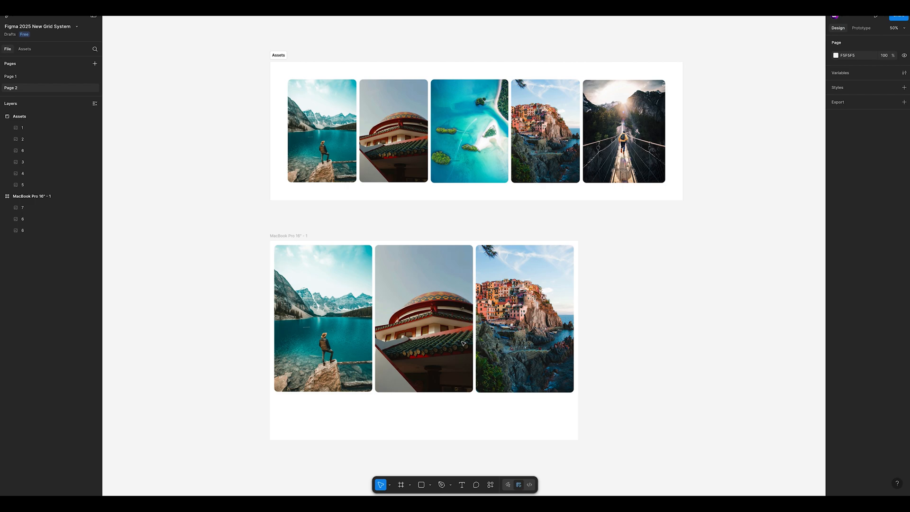
{"action": "key", "text": "t"}
{"action": "left_click", "coordinate": [616, 323]}
{"action": "key", "text": "Escape"}
Step: Add the text "Place A" in Inter Semi Bold, size 64, in the grid's bottom cell of the first column
{"action": "key", "text": "t"}
{"action": "left_click", "coordinate": [325, 375]}
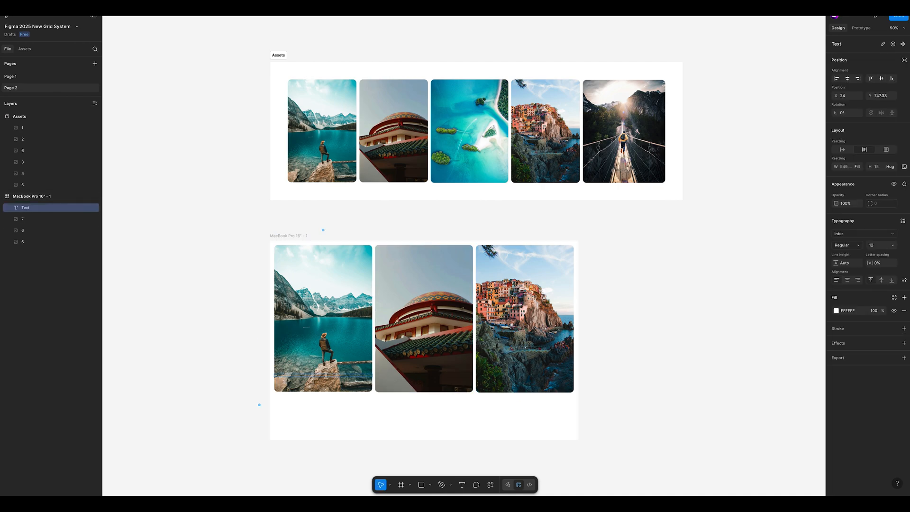
{"action": "type", "text": "Place A"}
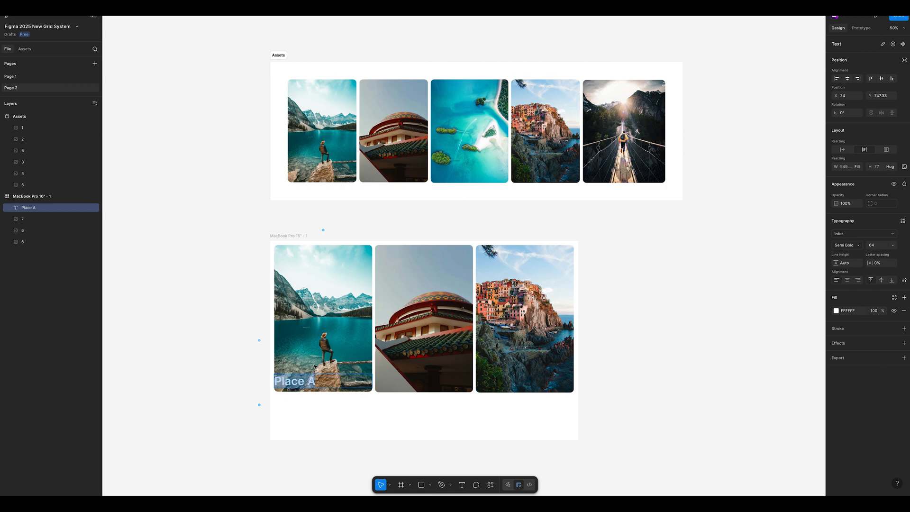
{"action": "key", "text": "Escape"}
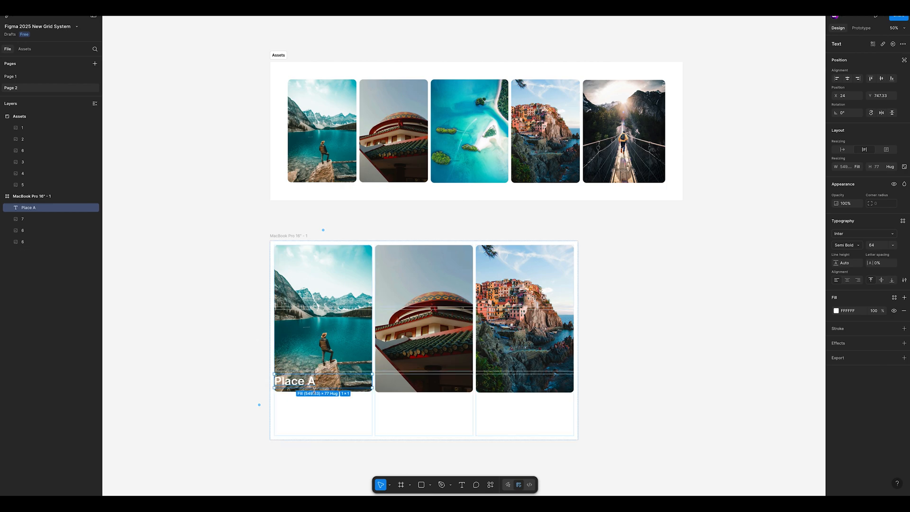
Step: Resize the Place A text box to 242 high so it sits below the lake photo, and set its fill colour to 070707
{"action": "left_click_drag", "start_coordinate": [314, 388], "coordinate": [312, 434]}
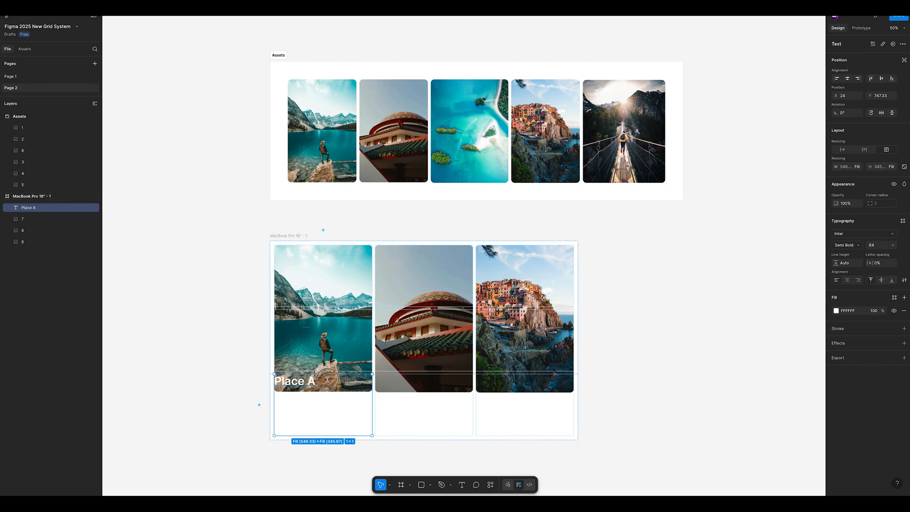
{"action": "left_click_drag", "start_coordinate": [327, 379], "coordinate": [326, 395]}
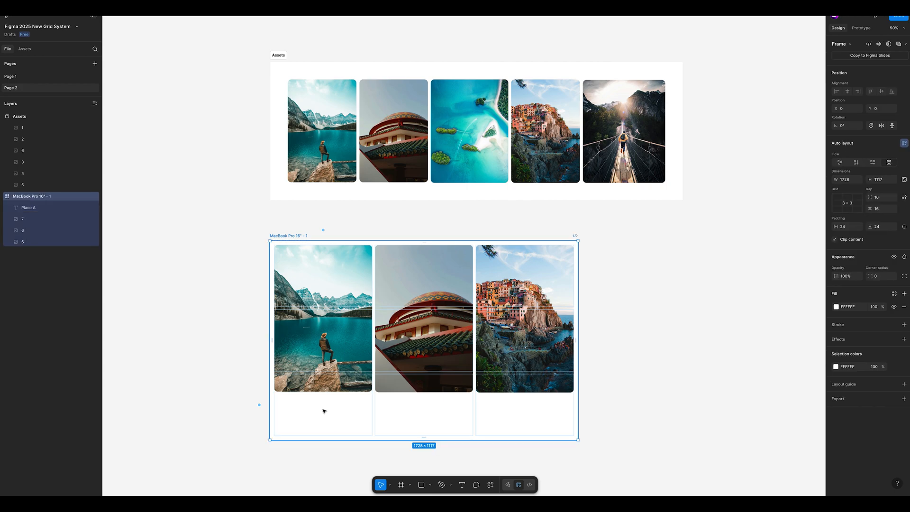
{"action": "left_click", "coordinate": [835, 311]}
{"action": "left_click_drag", "start_coordinate": [786, 355], "coordinate": [739, 409]}
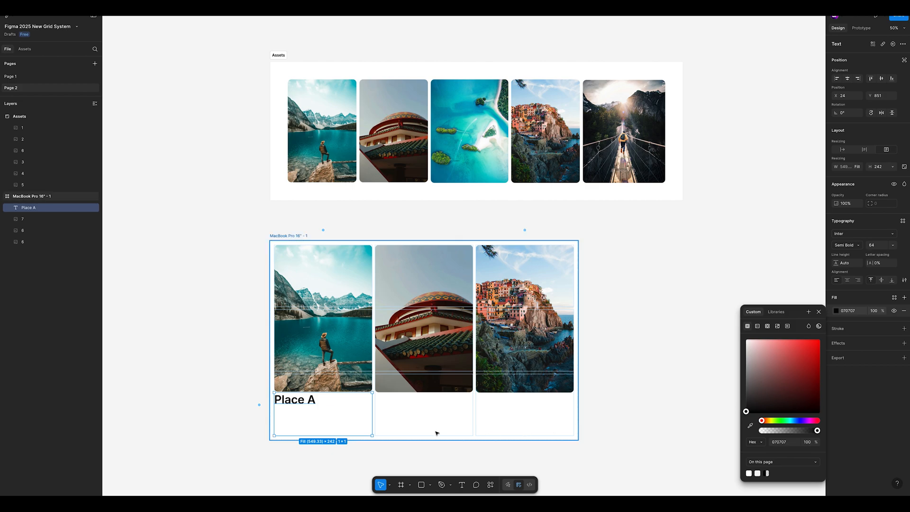
{"action": "left_click", "coordinate": [341, 426]}
{"action": "left_click", "coordinate": [314, 406]}
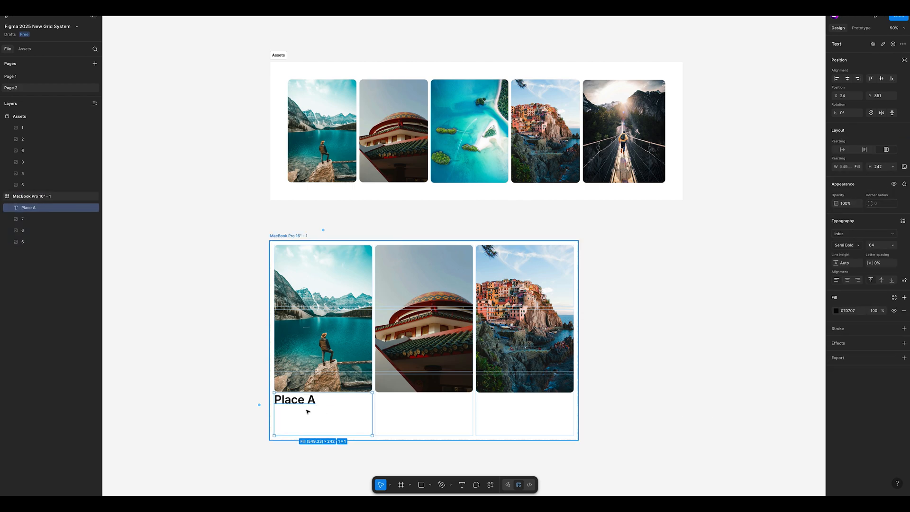
Step: Align the Place A text to the middle vertically and to the center horizontally within its box
{"action": "scroll", "coordinate": [312, 409], "scroll_direction": "right", "scroll_amount": 1}
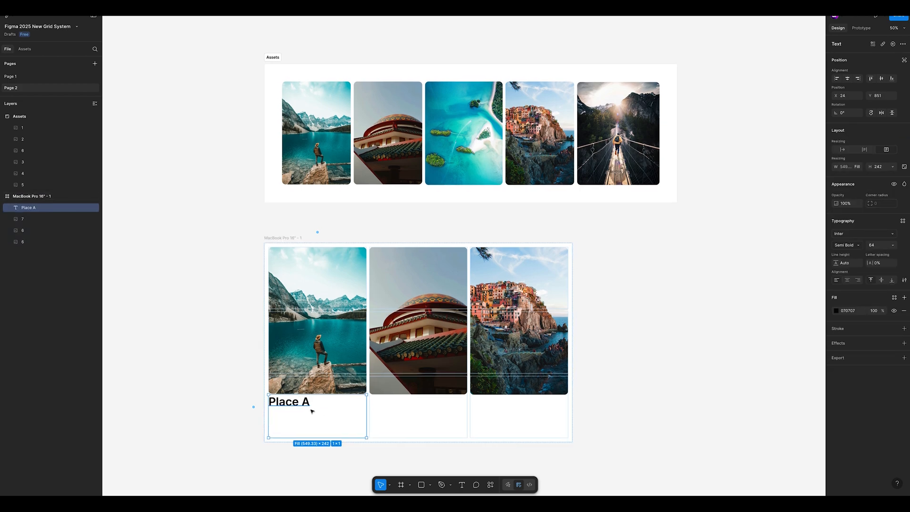
{"action": "key", "text": "Escape"}
{"action": "scroll", "coordinate": [312, 408], "scroll_direction": "down", "scroll_amount": 1}
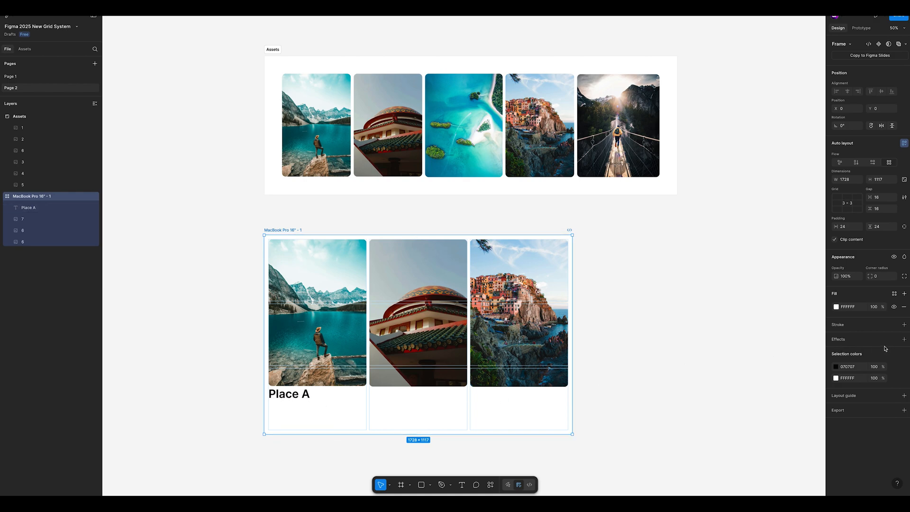
{"action": "left_click", "coordinate": [301, 394]}
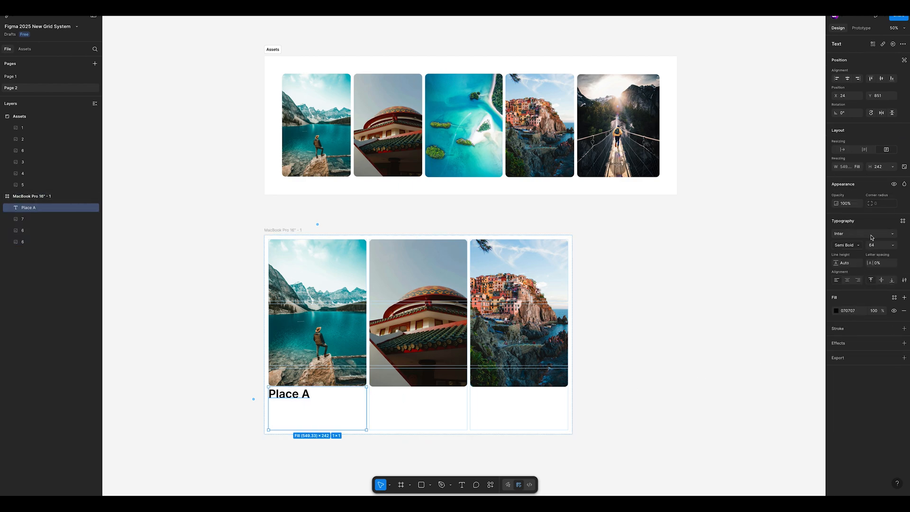
{"action": "left_click", "coordinate": [882, 281]}
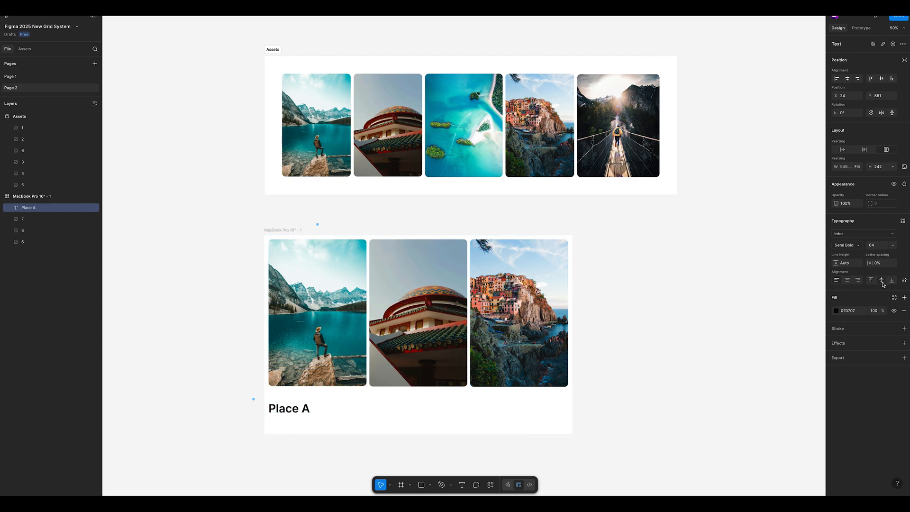
{"action": "left_click", "coordinate": [847, 281]}
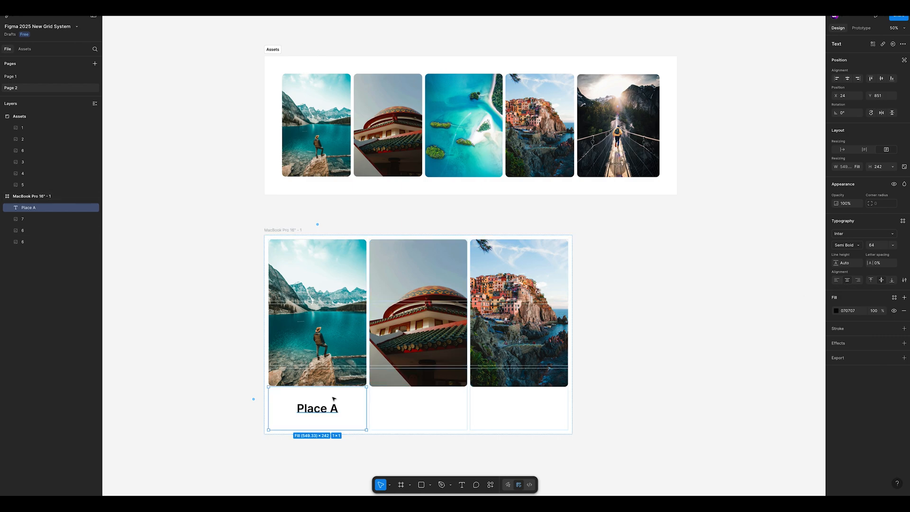
Step: Duplicate the Place A caption twice so copies sit below the temple and cliffside village photos
{"action": "left_click_drag", "start_coordinate": [348, 396], "coordinate": [382, 398]}
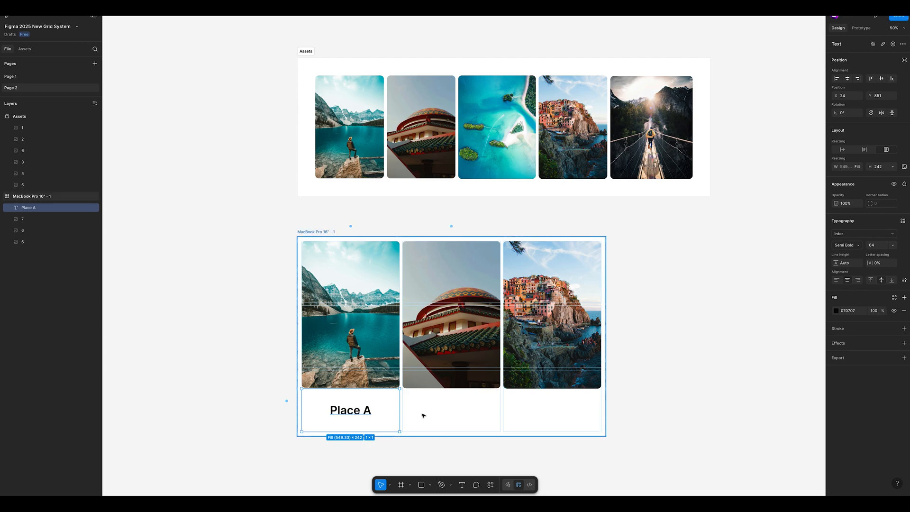
{"action": "key", "text": "ctrl+d"}
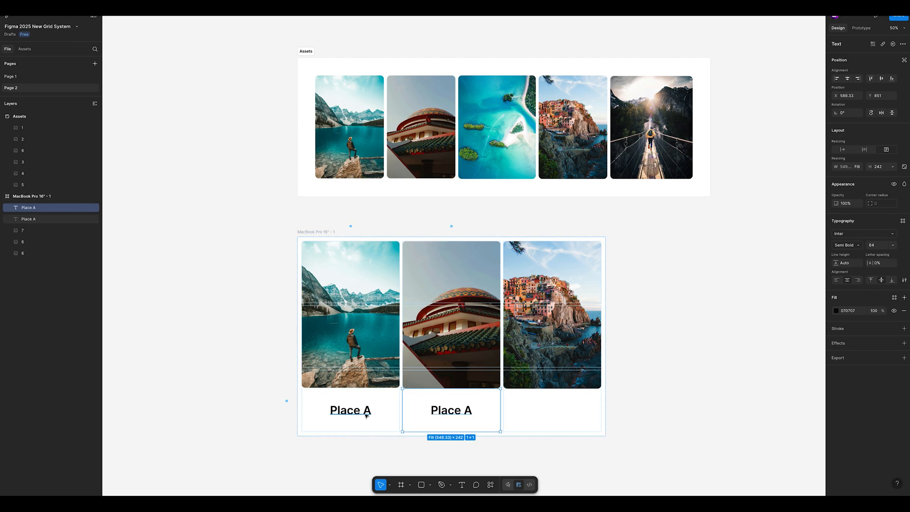
{"action": "key", "text": "ctrl+d"}
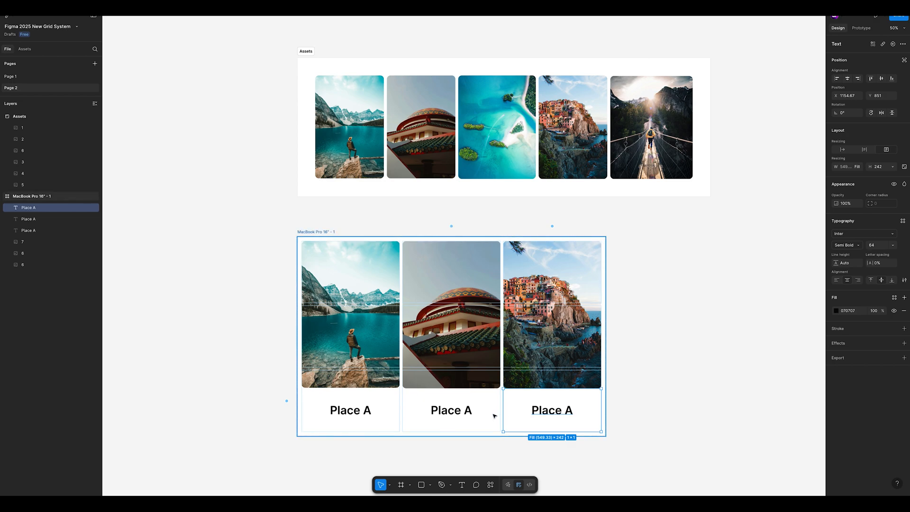
Step: Change the caption below the temple photo to "Place B" and the one below the village photo to "Place C"
{"action": "key", "text": "Return"}
{"action": "double_click", "coordinate": [469, 411]}
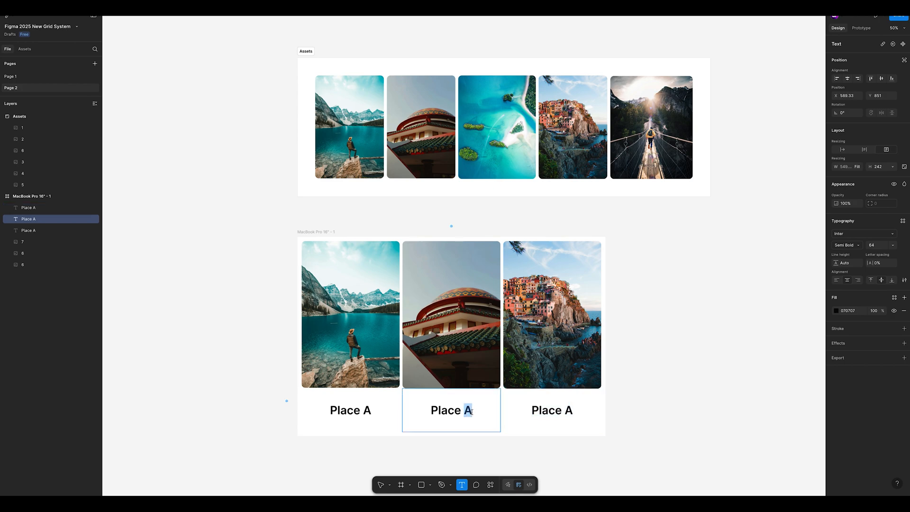
{"action": "key", "text": "BackSpace"}
{"action": "type", "text": "B"}
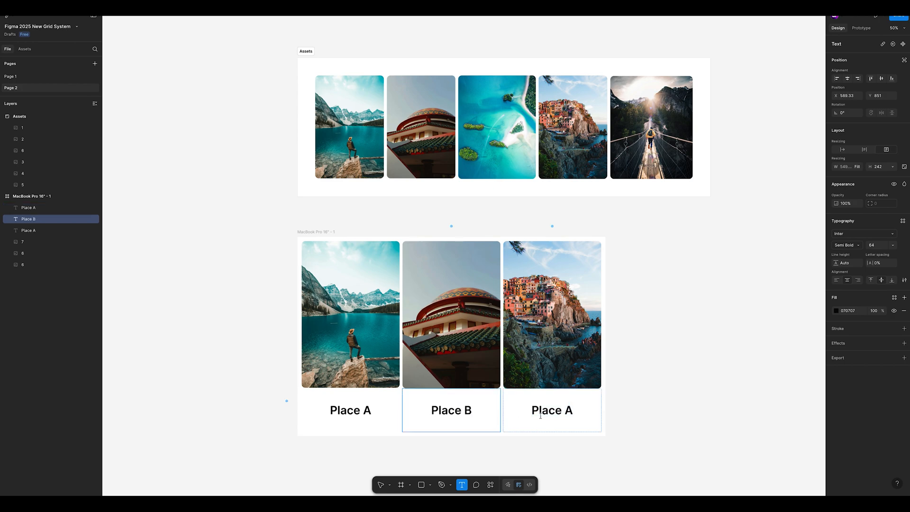
{"action": "double_click", "coordinate": [566, 410]}
{"action": "key", "text": "BackSpace"}
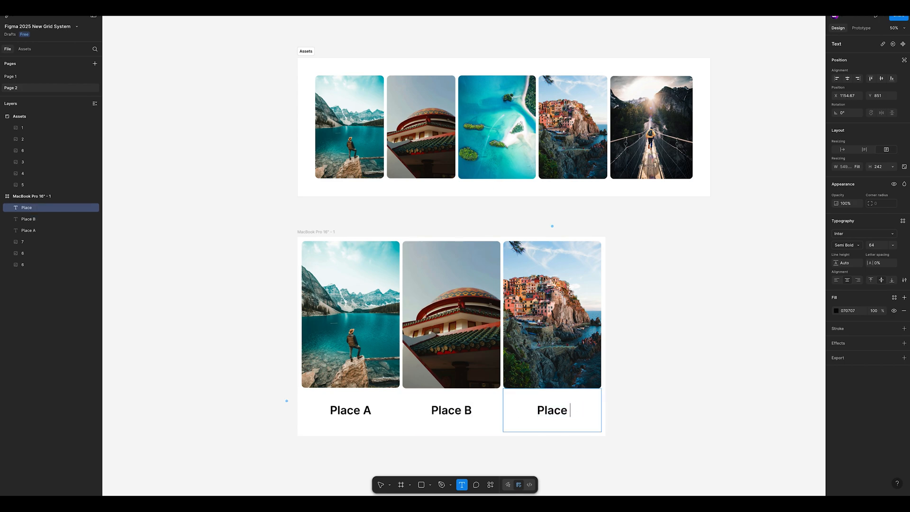
{"action": "type", "text": "C"}
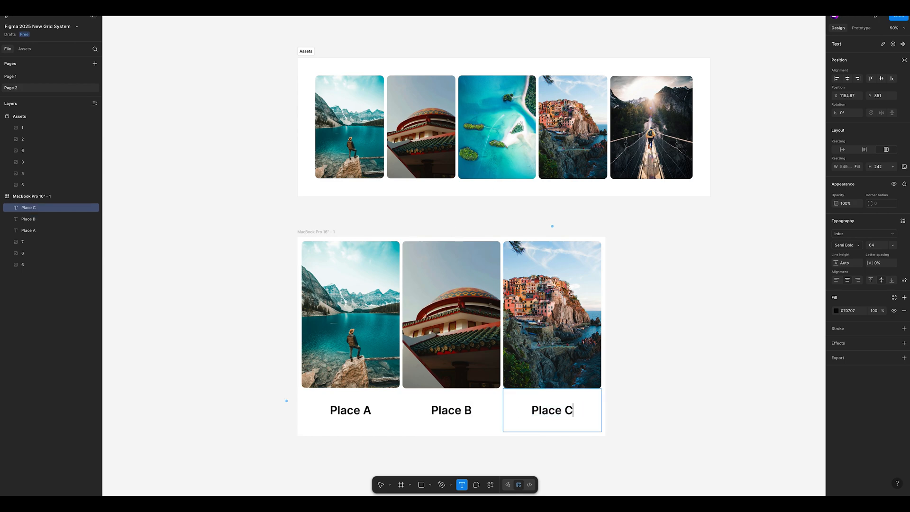
{"action": "left_click", "coordinate": [379, 484]}
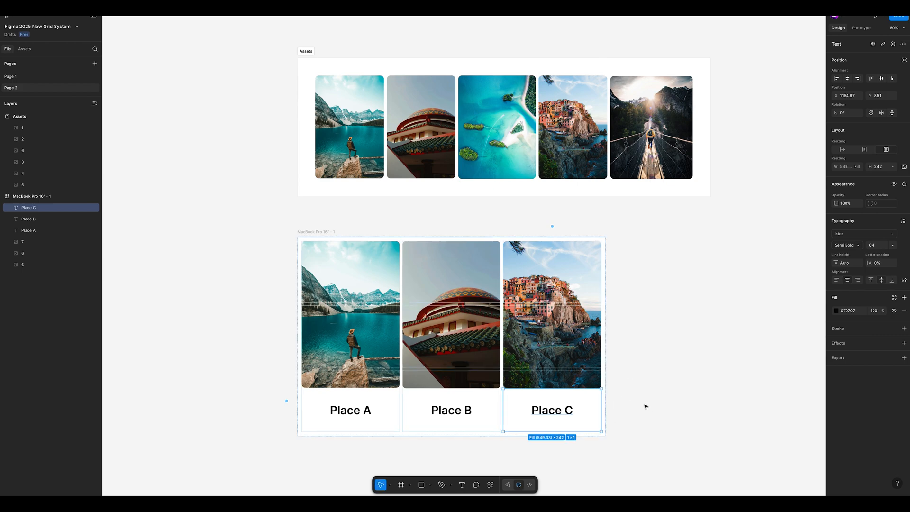
{"action": "left_click", "coordinate": [632, 386]}
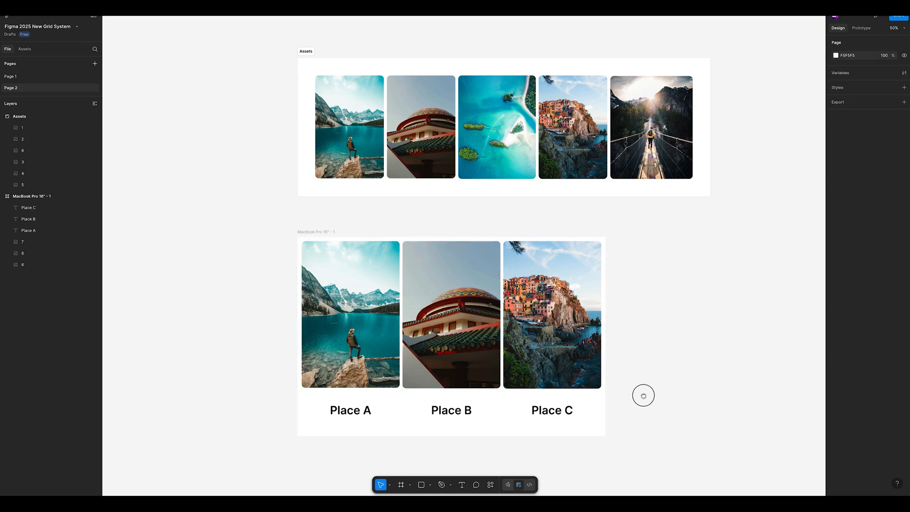
Step: Shrink the temple photo to about 471 × 707, spanning two rows, and the cliffside village photo to 411 × 618
{"action": "left_click_drag", "start_coordinate": [643, 395], "coordinate": [631, 389]}
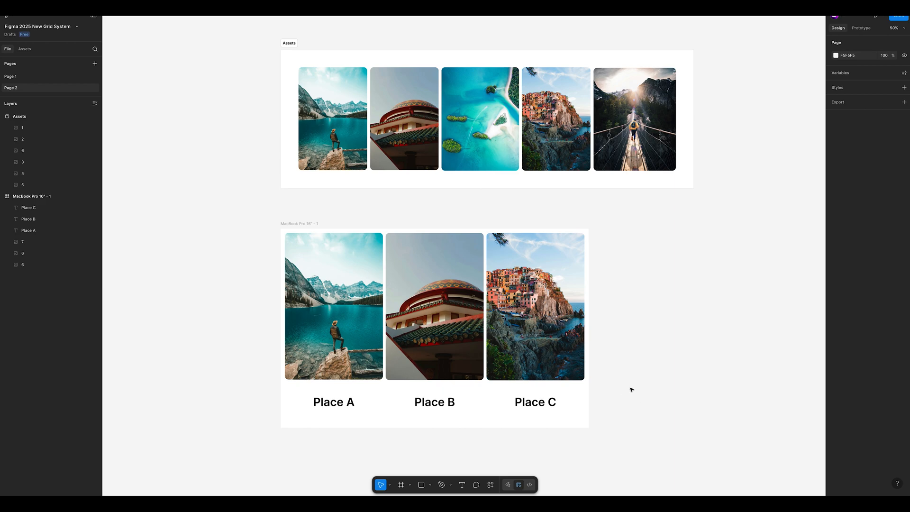
{"action": "left_click", "coordinate": [423, 376]}
{"action": "left_click_drag", "start_coordinate": [423, 379], "coordinate": [421, 358]}
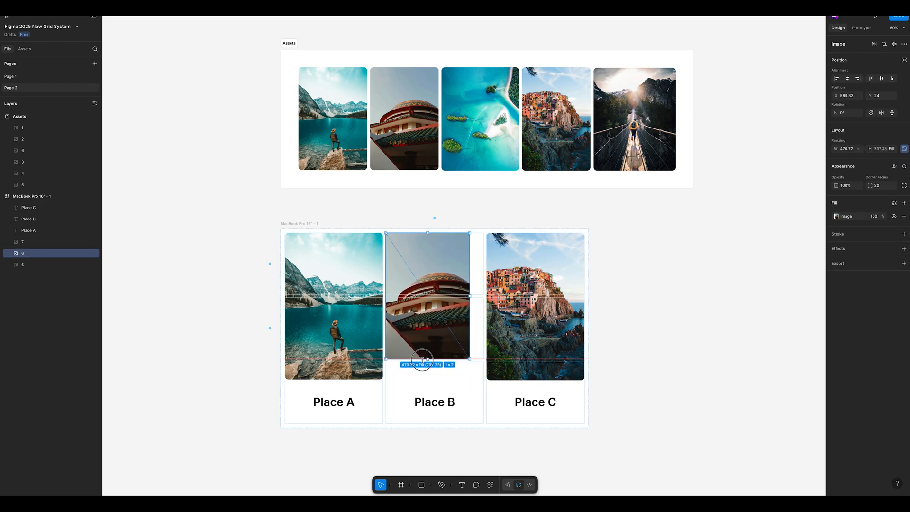
{"action": "left_click", "coordinate": [532, 377]}
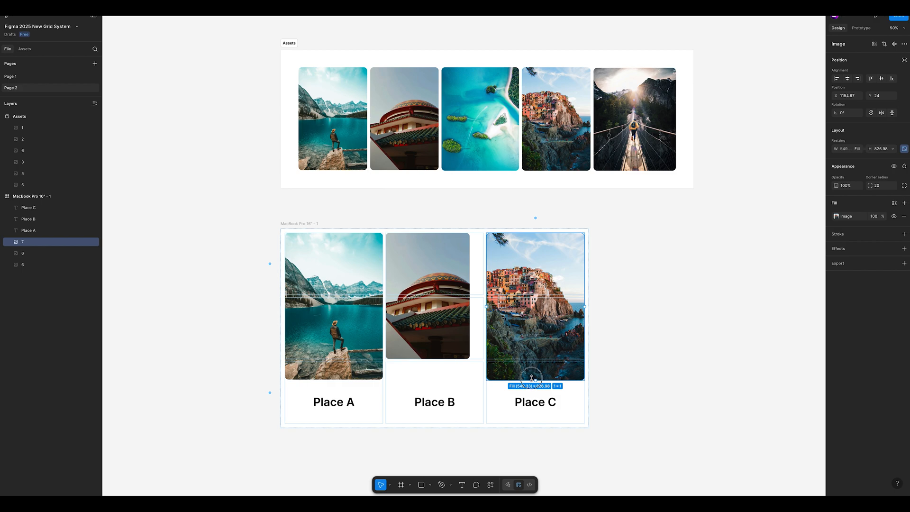
{"action": "left_click_drag", "start_coordinate": [531, 378], "coordinate": [523, 343]}
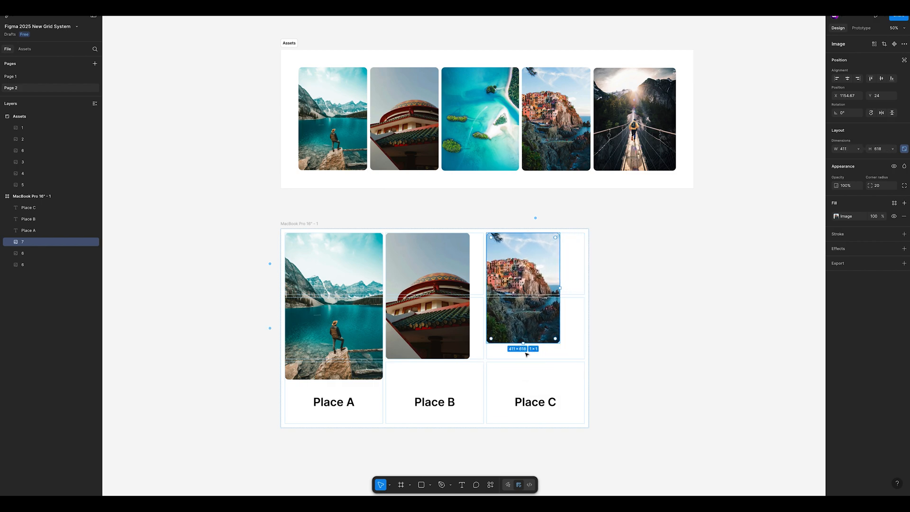
{"action": "left_click", "coordinate": [525, 381]}
{"action": "left_click", "coordinate": [663, 357]}
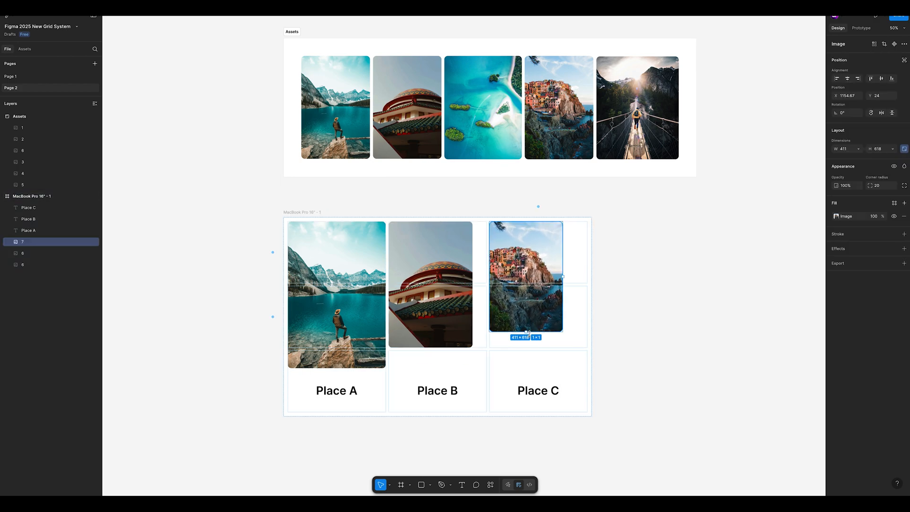
{"action": "mouse_move", "coordinate": [528, 332]}
{"action": "left_mouse_down"}
{"action": "mouse_move", "coordinate": [527, 350]}
{"action": "mouse_move", "coordinate": [527, 339]}
{"action": "left_mouse_up"}
{"action": "key", "text": "ctrl+z"}
Step: Widen the temple photo and the cliffside village photo in the gallery so each fills its grid column's full width
{"action": "left_click", "coordinate": [462, 315]}
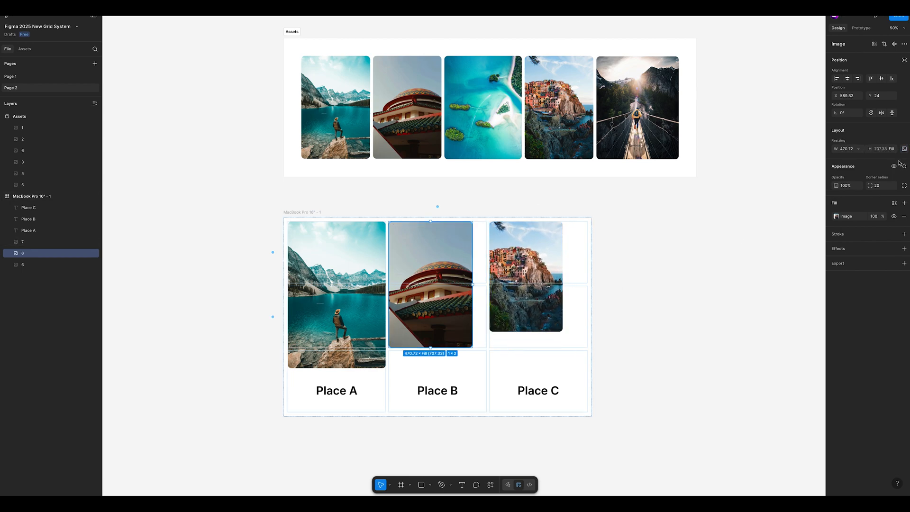
{"action": "left_click_drag", "start_coordinate": [472, 300], "coordinate": [486, 300]}
{"action": "left_click", "coordinate": [559, 298]}
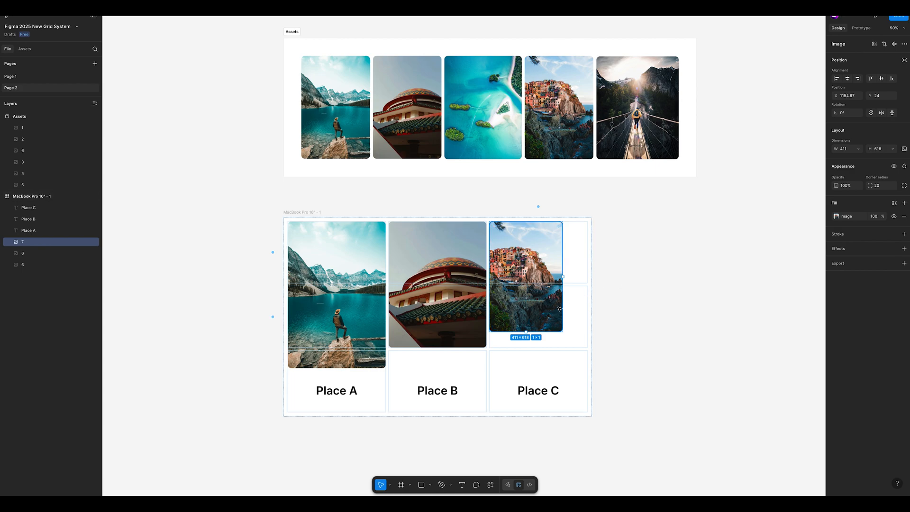
{"action": "left_click_drag", "start_coordinate": [564, 281], "coordinate": [588, 279]}
{"action": "key", "text": "ctrl+z"}
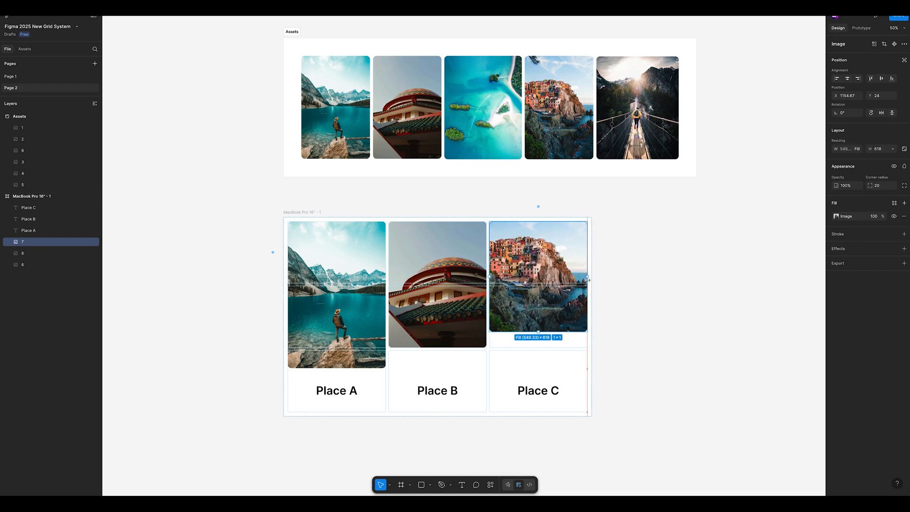
{"action": "left_click", "coordinate": [616, 282]}
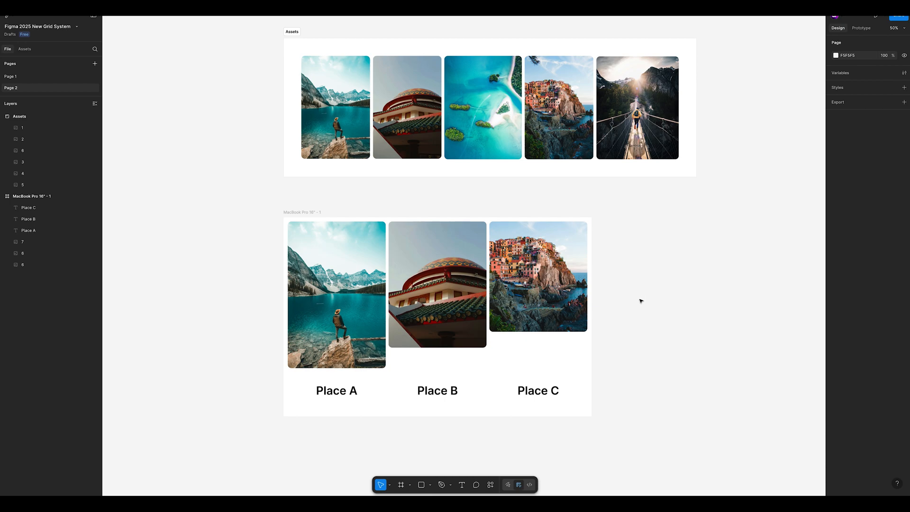
{"action": "scroll", "coordinate": [641, 305], "scroll_direction": "left", "scroll_amount": 1}
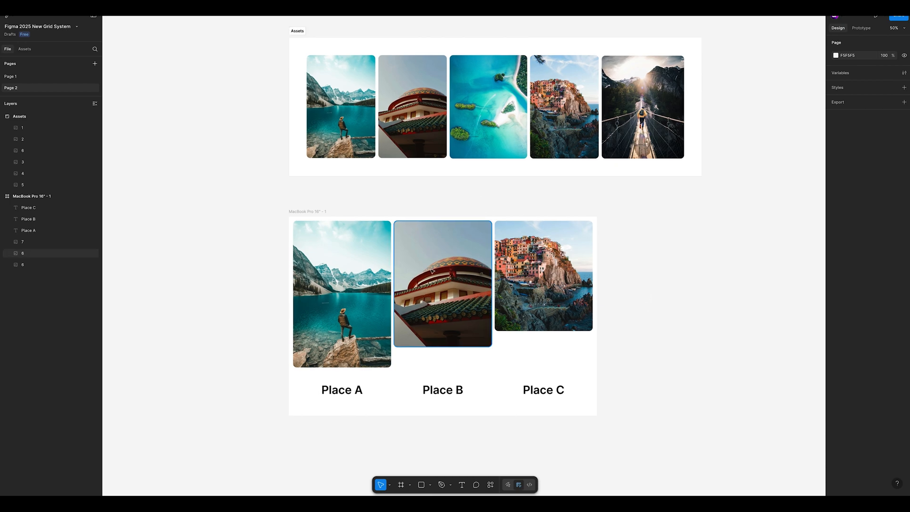
Step: Widen the grid's third column, holding the village photo and Place C, to a fixed 584
{"action": "left_click", "coordinate": [456, 369]}
{"action": "left_click", "coordinate": [513, 263]}
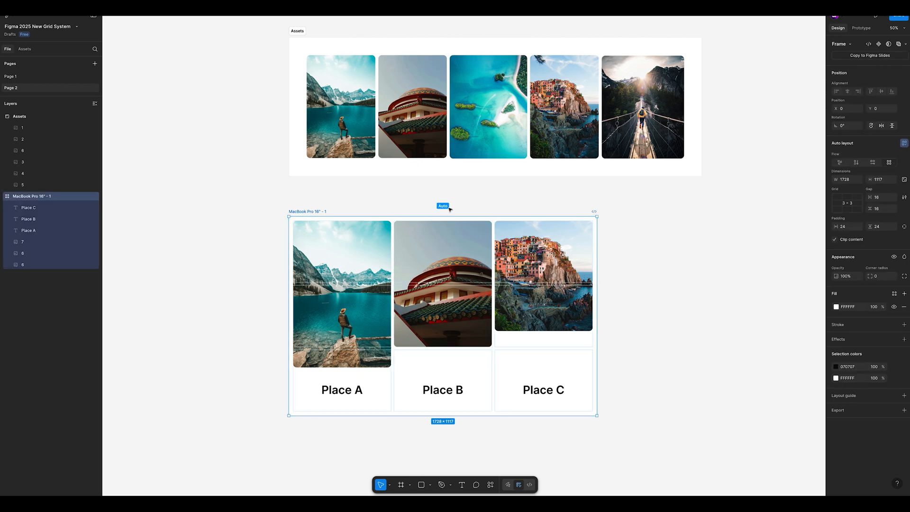
{"action": "left_click", "coordinate": [538, 207]}
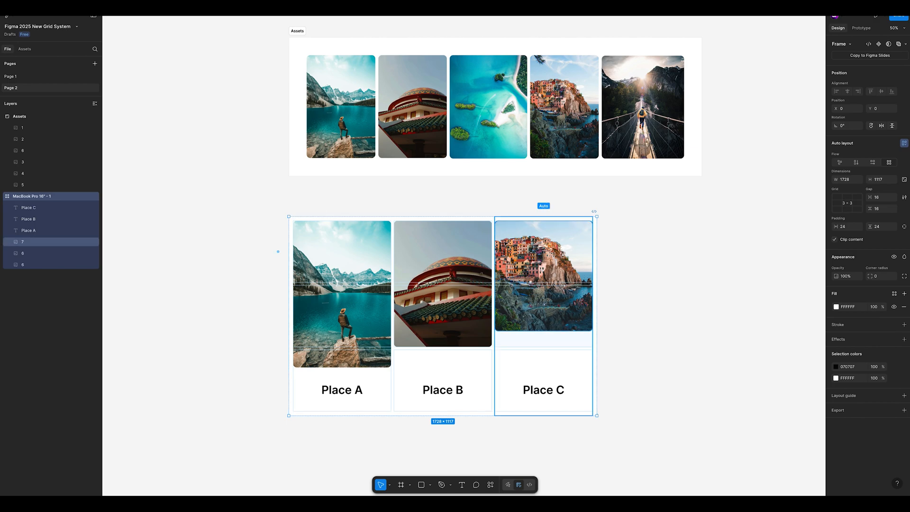
{"action": "left_click_drag", "start_coordinate": [495, 251], "coordinate": [472, 259]}
{"action": "left_click_drag", "start_coordinate": [592, 259], "coordinate": [564, 260]}
{"action": "left_click", "coordinate": [446, 274]}
{"action": "key", "text": "Delete"}
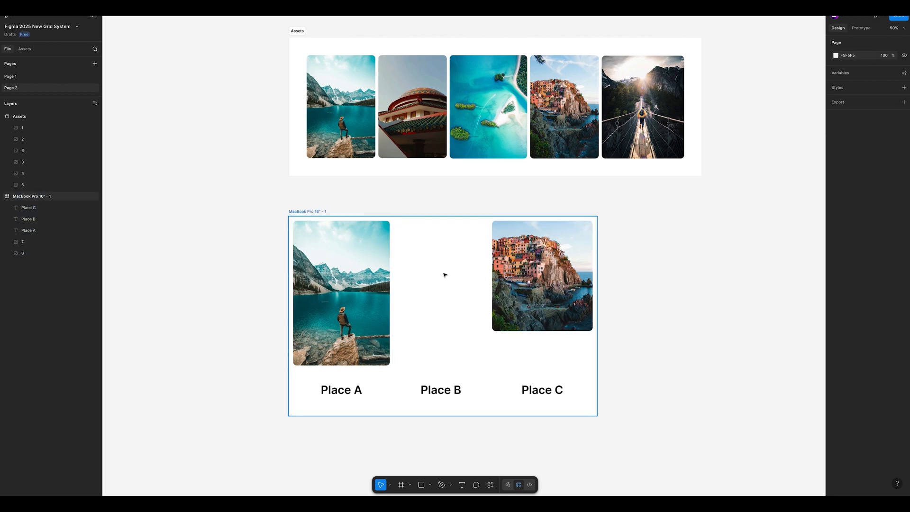
{"action": "left_click", "coordinate": [509, 268]}
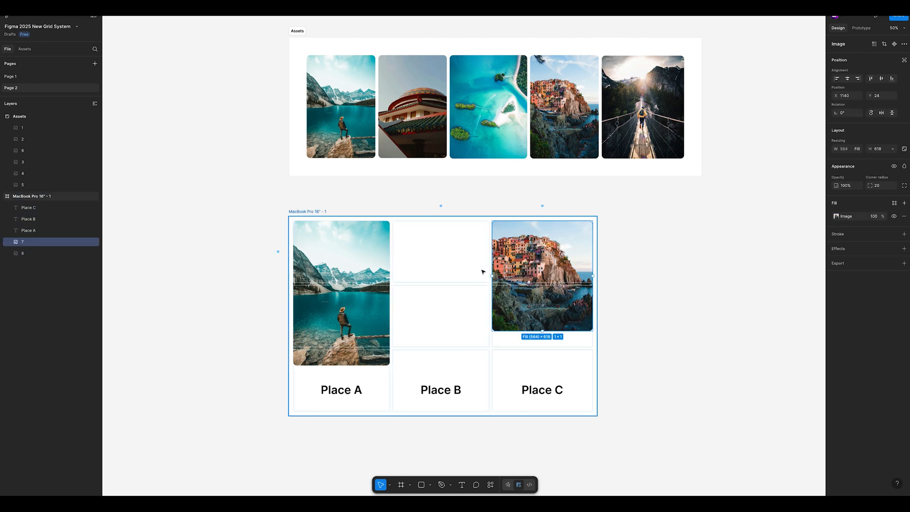
{"action": "left_click", "coordinate": [542, 206]}
{"action": "left_click_drag", "start_coordinate": [492, 250], "coordinate": [475, 266]}
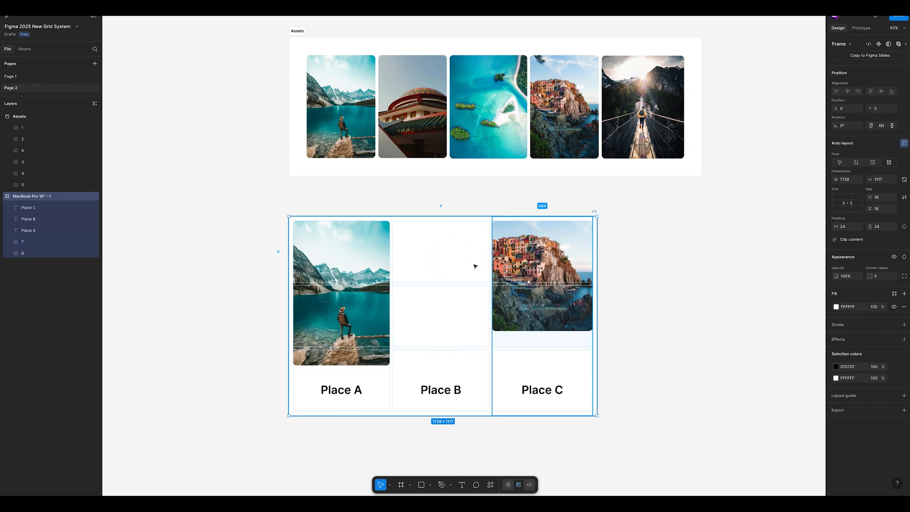
{"action": "left_click", "coordinate": [513, 260]}
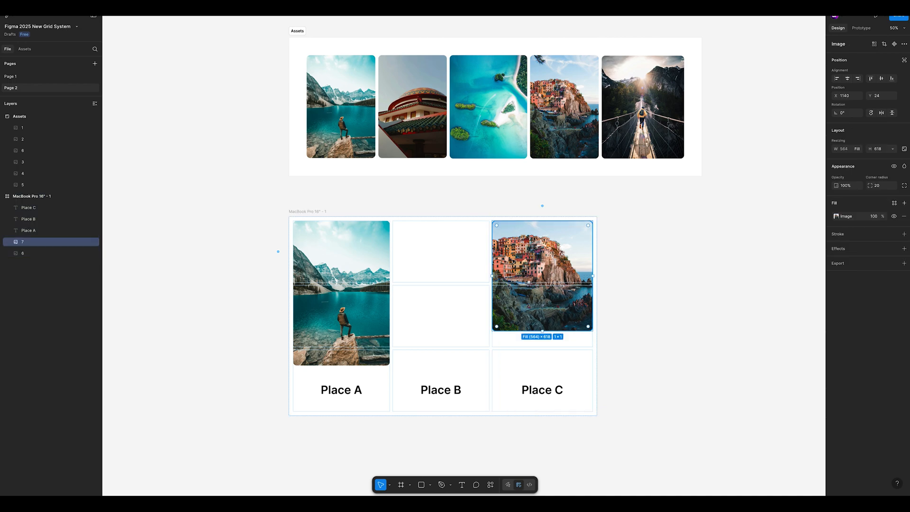
{"action": "key", "text": "ctrl+v"}
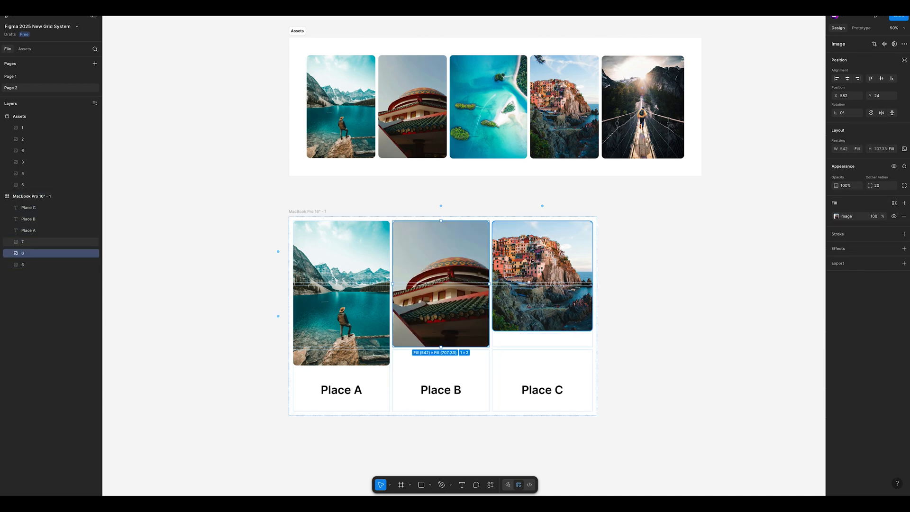
{"action": "left_click_drag", "start_coordinate": [519, 262], "coordinate": [526, 261]}
Step: Delete the temple photo from the gallery and stretch the village photo over two columns and two rows, about 1122 × 811
{"action": "left_click", "coordinate": [458, 268]}
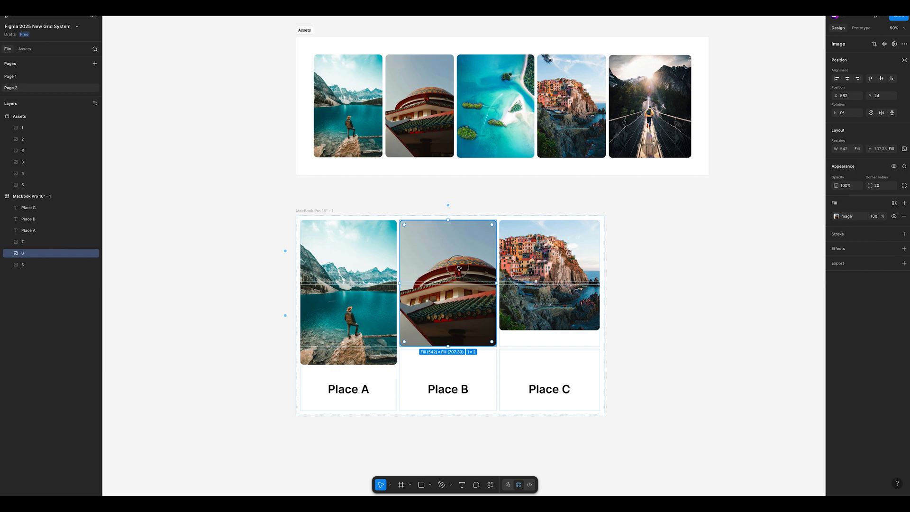
{"action": "key", "text": "Delete"}
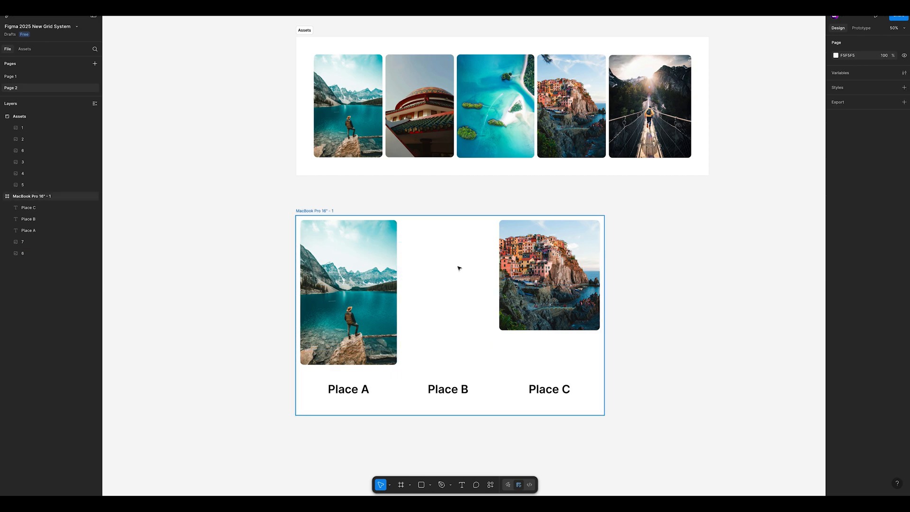
{"action": "left_click", "coordinate": [549, 275]}
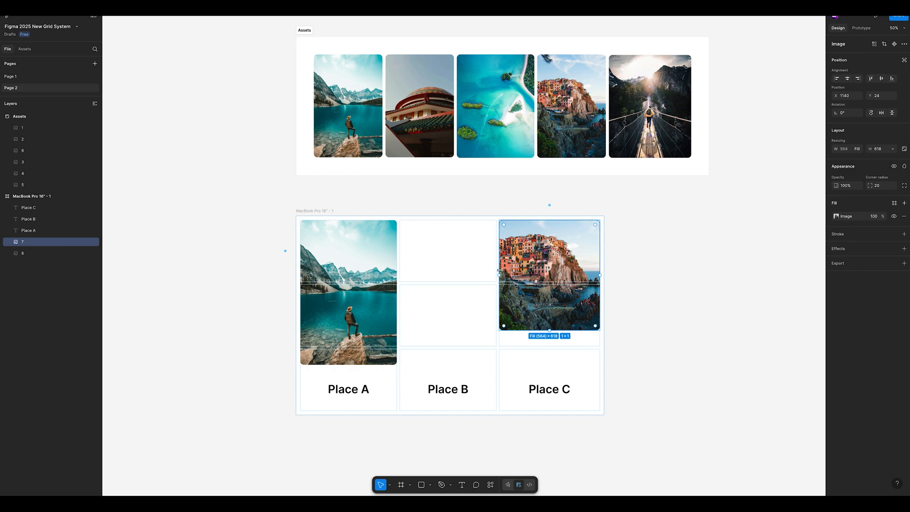
{"action": "left_click_drag", "start_coordinate": [499, 274], "coordinate": [400, 270]}
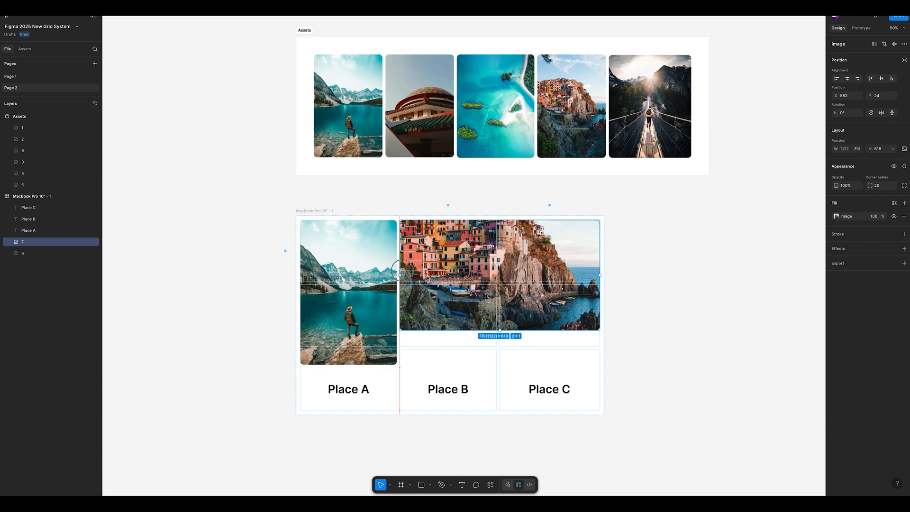
{"action": "left_click_drag", "start_coordinate": [479, 327], "coordinate": [476, 365]}
Step: Narrow the grid's third column under the stretched village photo by moving its boundary with the second column
{"action": "left_click", "coordinate": [549, 205]}
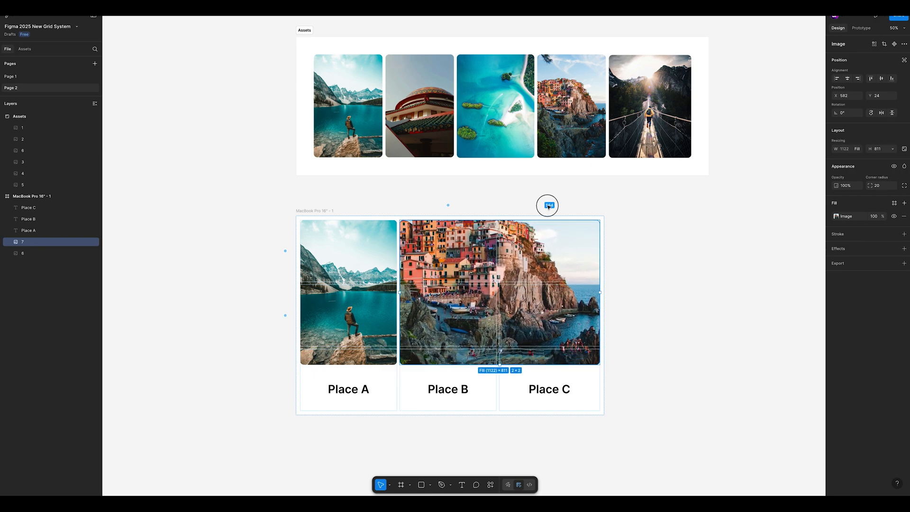
{"action": "mouse_move", "coordinate": [498, 283]}
{"action": "left_mouse_down"}
{"action": "mouse_move", "coordinate": [457, 283]}
{"action": "mouse_move", "coordinate": [515, 284]}
{"action": "left_mouse_up"}
{"action": "left_click", "coordinate": [660, 272]}
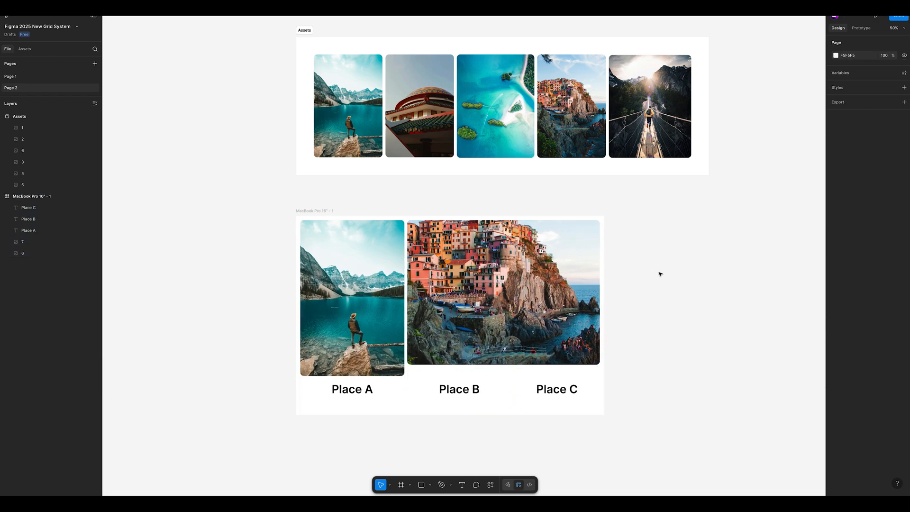
Step: Delete the Place C caption and stretch the Place B caption across the second and third columns below the village photo
{"action": "left_click", "coordinate": [565, 392]}
{"action": "key", "text": "Delete"}
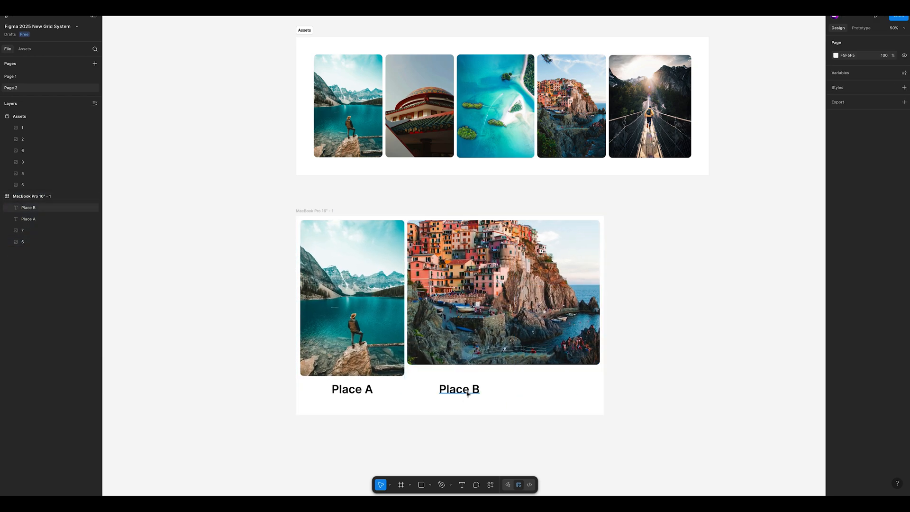
{"action": "left_click", "coordinate": [510, 391]}
{"action": "left_click_drag", "start_coordinate": [511, 391], "coordinate": [599, 390]}
{"action": "left_click", "coordinate": [651, 382]}
{"action": "scroll", "coordinate": [651, 382], "scroll_direction": "up", "scroll_amount": 1}
{"action": "scroll", "coordinate": [651, 382], "scroll_direction": "down", "scroll_amount": 1}
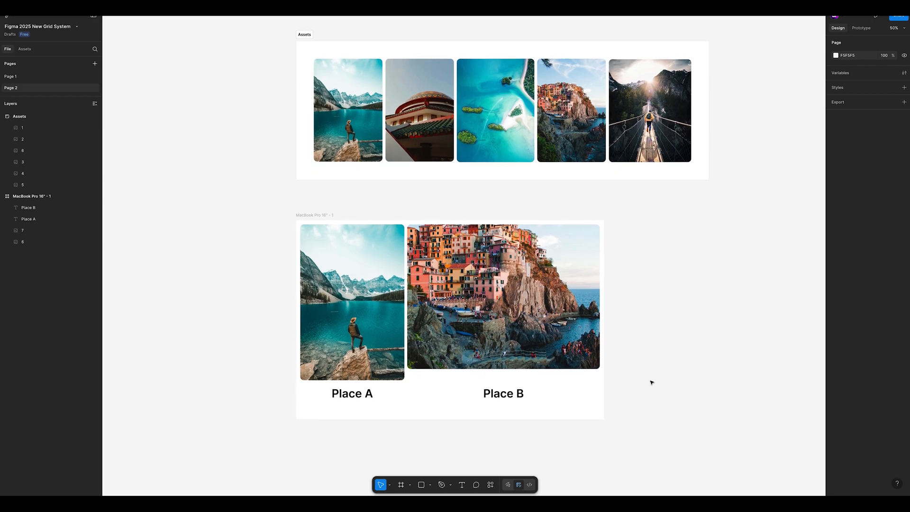